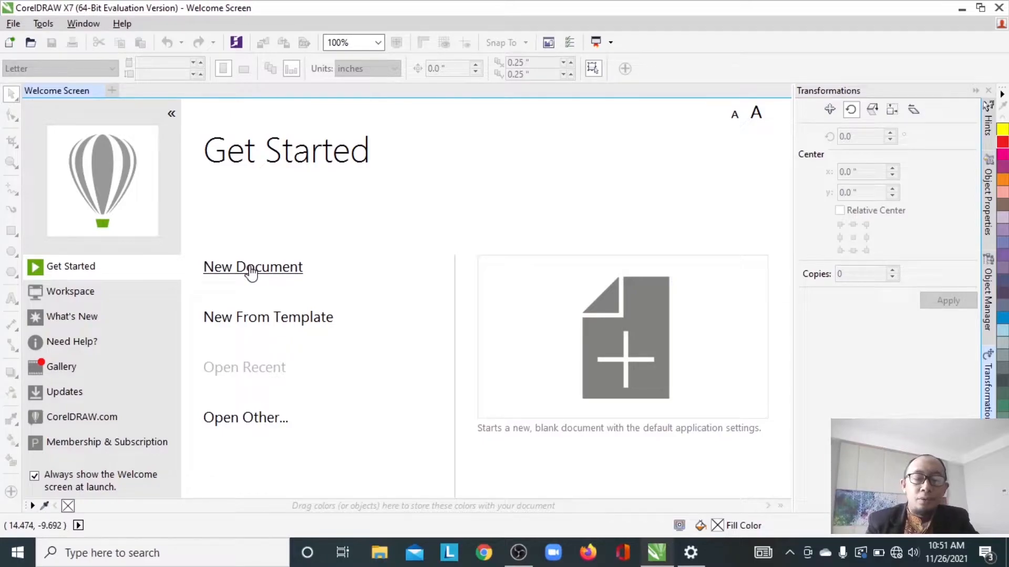
Start a new document and name it latihan.
{"action": "left_click", "coordinate": [251, 269]}
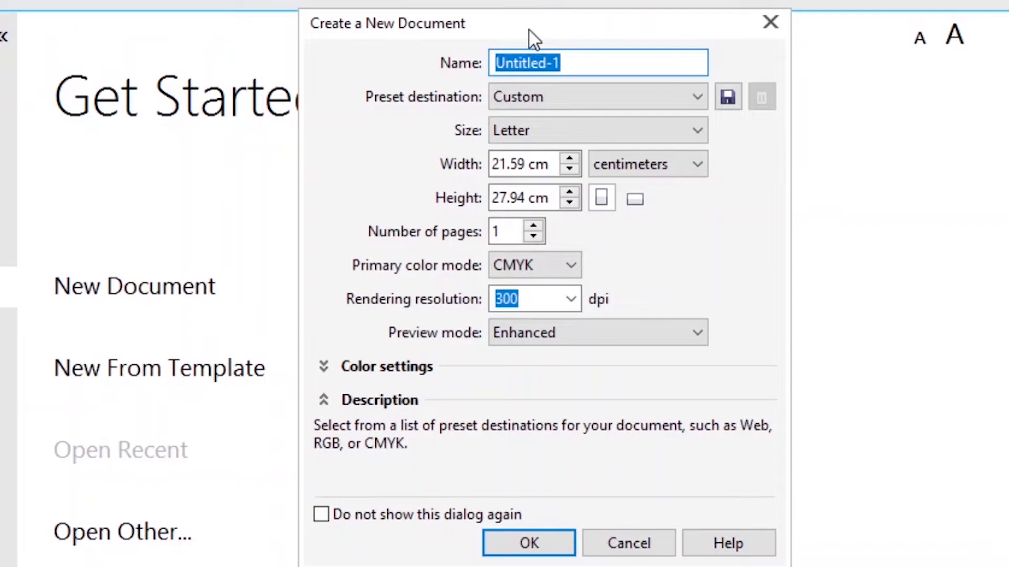
{"action": "left_click_drag", "start_coordinate": [529, 30], "coordinate": [469, 54]}
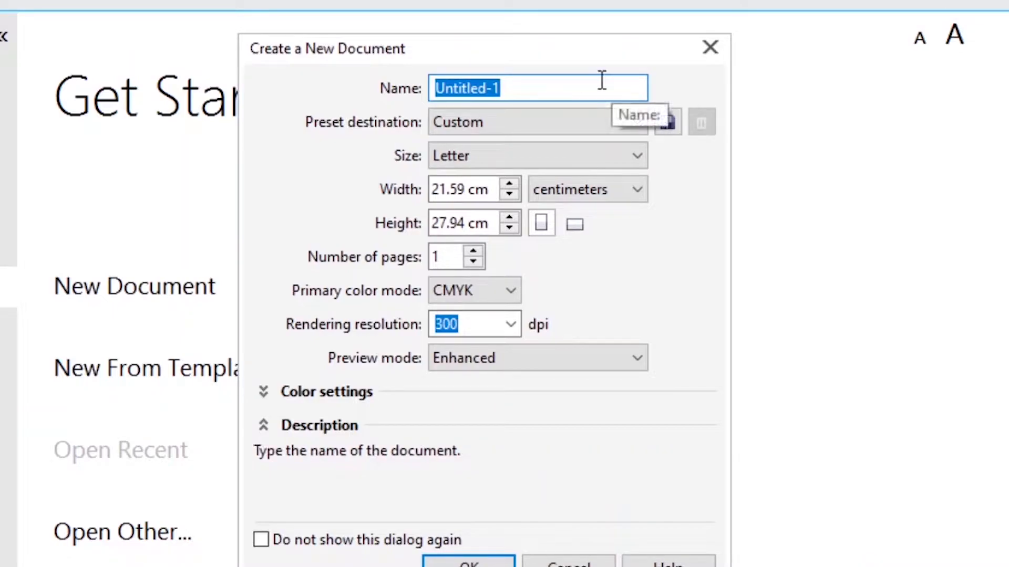
{"action": "type", "text": "latihan"}
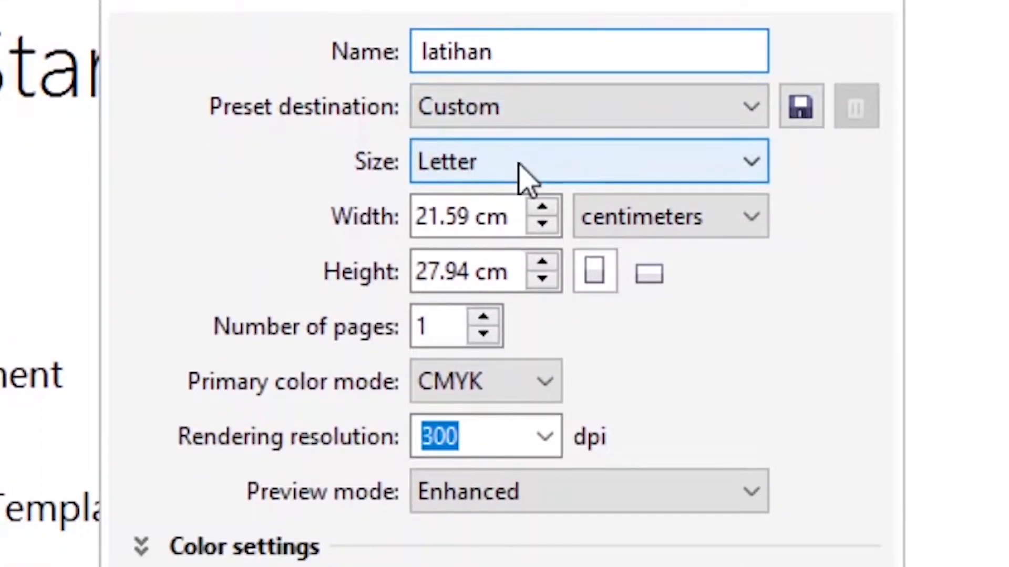
Set the page size to Legal and the units to centimeters, and create the document.
{"action": "left_click", "coordinate": [519, 293]}
{"action": "scroll", "coordinate": [513, 451], "scroll_direction": "down", "scroll_amount": 2}
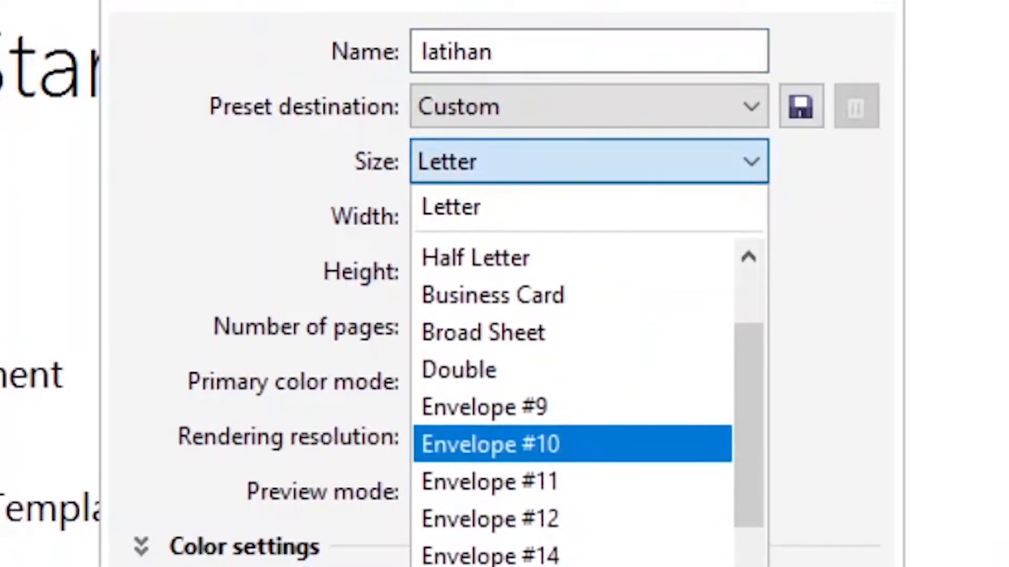
{"action": "scroll", "coordinate": [514, 451], "scroll_direction": "up", "scroll_amount": 2}
{"action": "left_click_drag", "start_coordinate": [750, 333], "coordinate": [653, 231]}
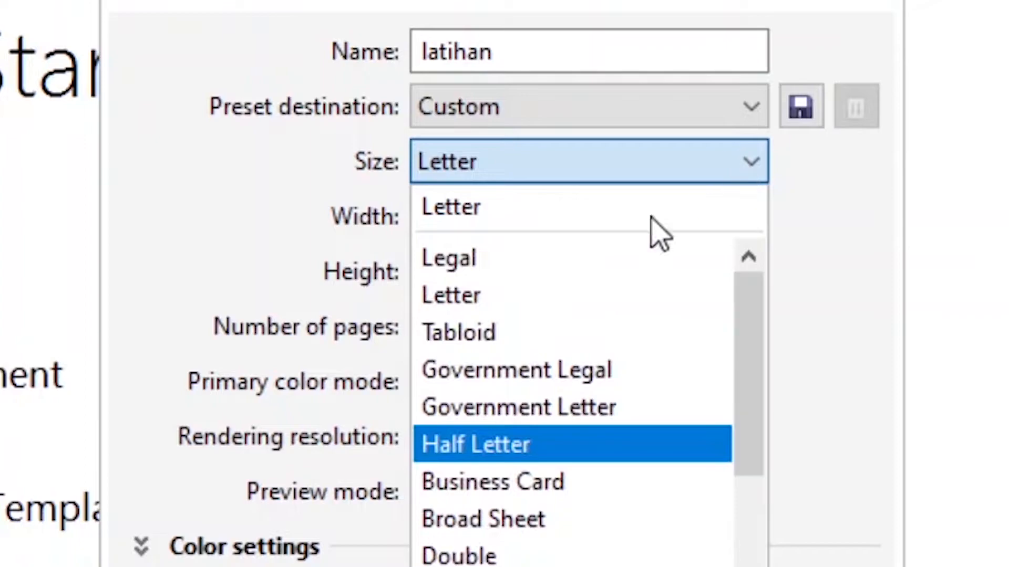
{"action": "left_click", "coordinate": [487, 270]}
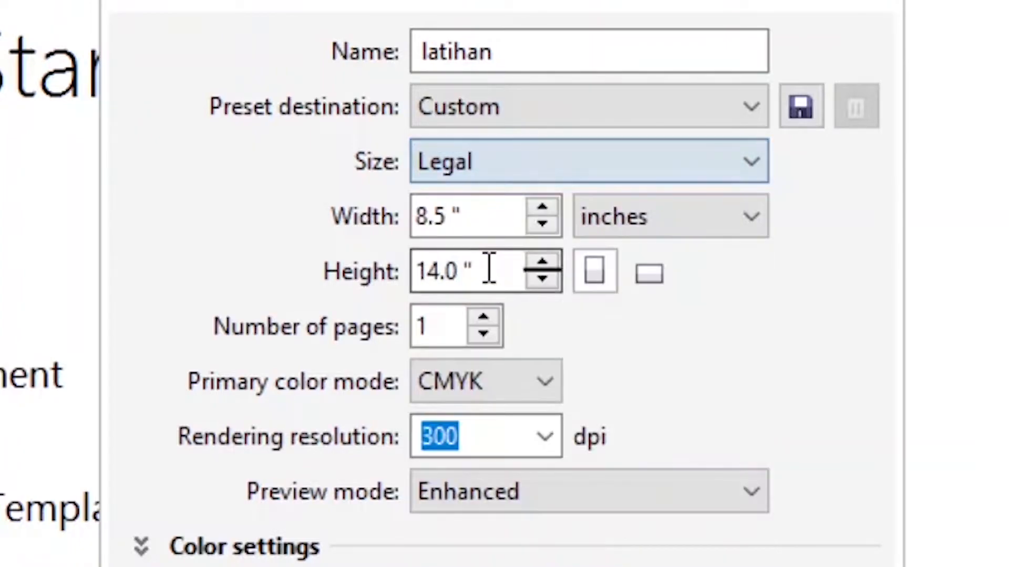
{"action": "left_click", "coordinate": [633, 221]}
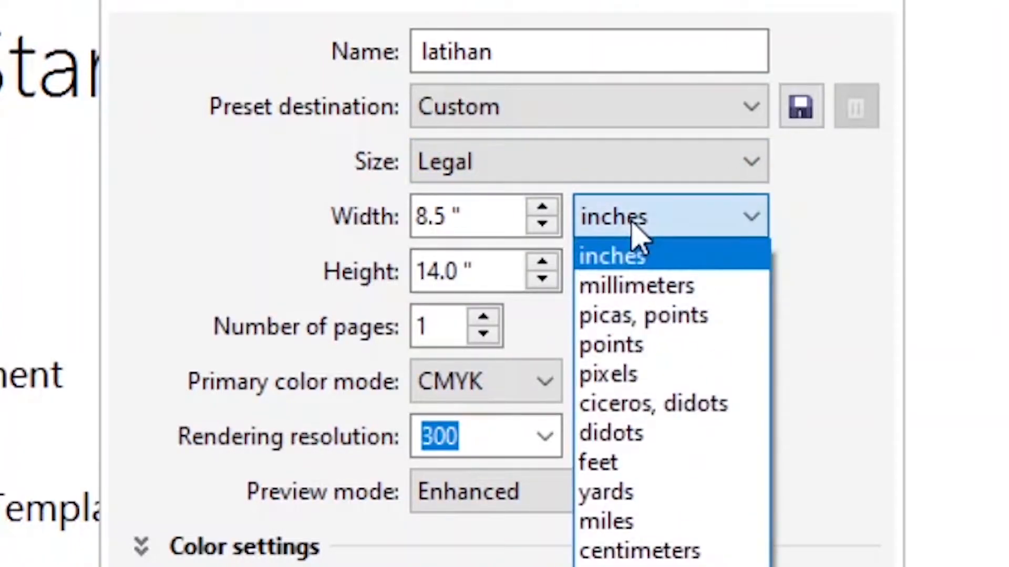
{"action": "left_click", "coordinate": [651, 551]}
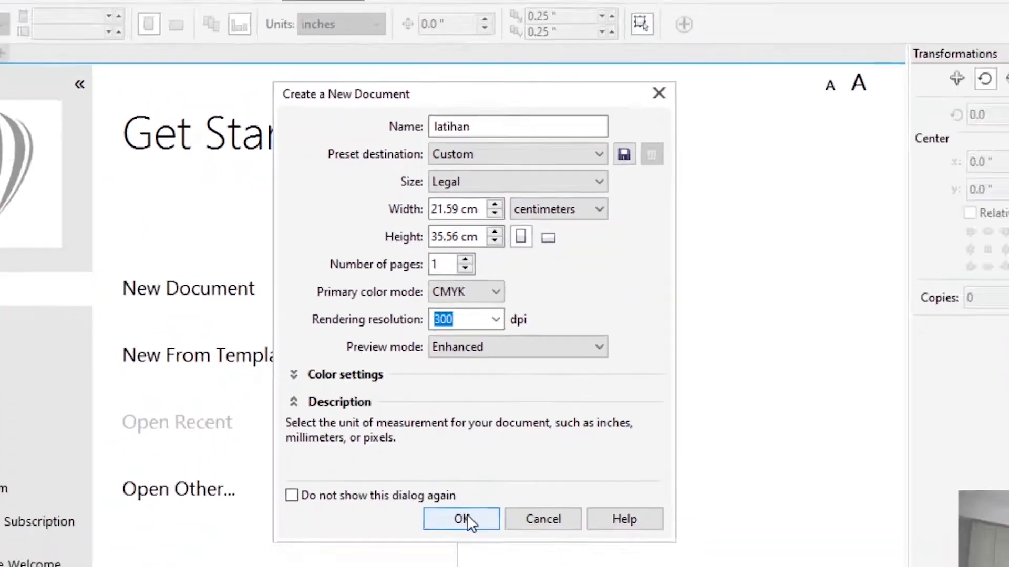
{"action": "left_click", "coordinate": [461, 519]}
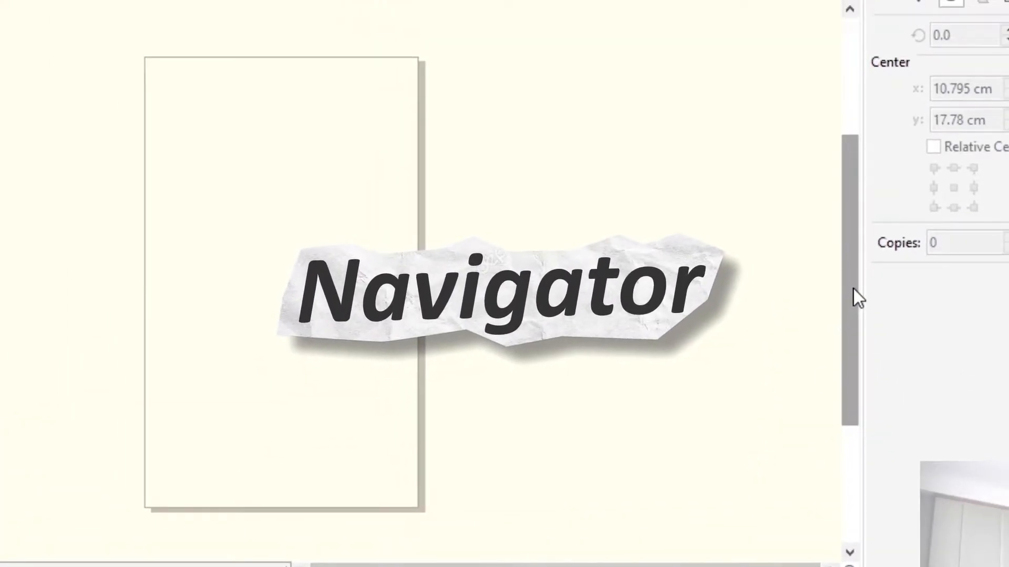
Pan the view sideways back and forth across the blank page.
{"action": "mouse_move", "coordinate": [853, 288]}
{"action": "left_mouse_down"}
{"action": "mouse_move", "coordinate": [847, 218]}
{"action": "mouse_move", "coordinate": [846, 292]}
{"action": "left_mouse_up"}
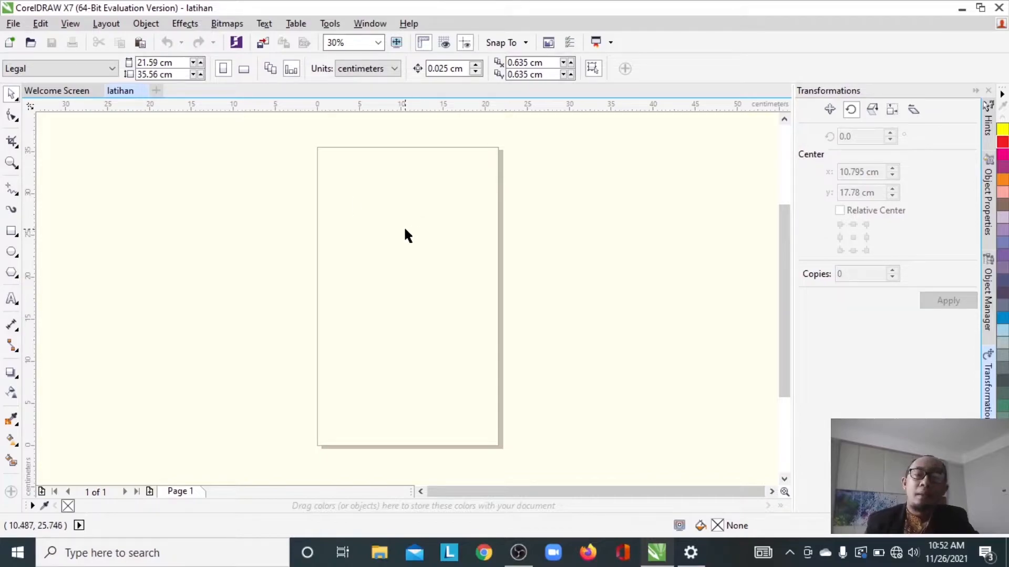
{"action": "right_click", "coordinate": [405, 230]}
{"action": "left_click", "coordinate": [384, 220]}
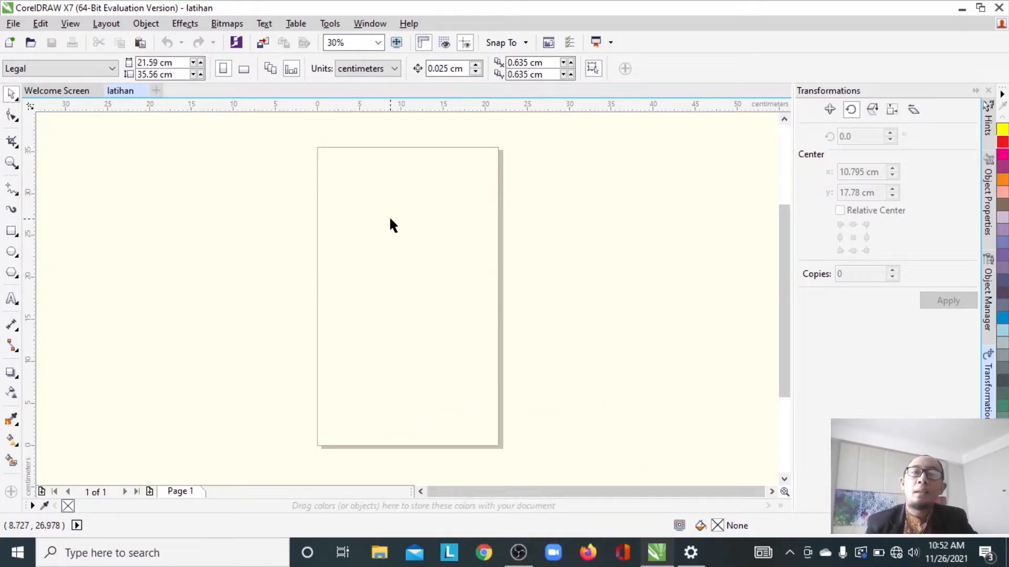
{"action": "scroll", "coordinate": [390, 219], "scroll_direction": "left", "scroll_amount": 1}
{"action": "scroll", "coordinate": [390, 219], "scroll_direction": "right", "scroll_amount": 2}
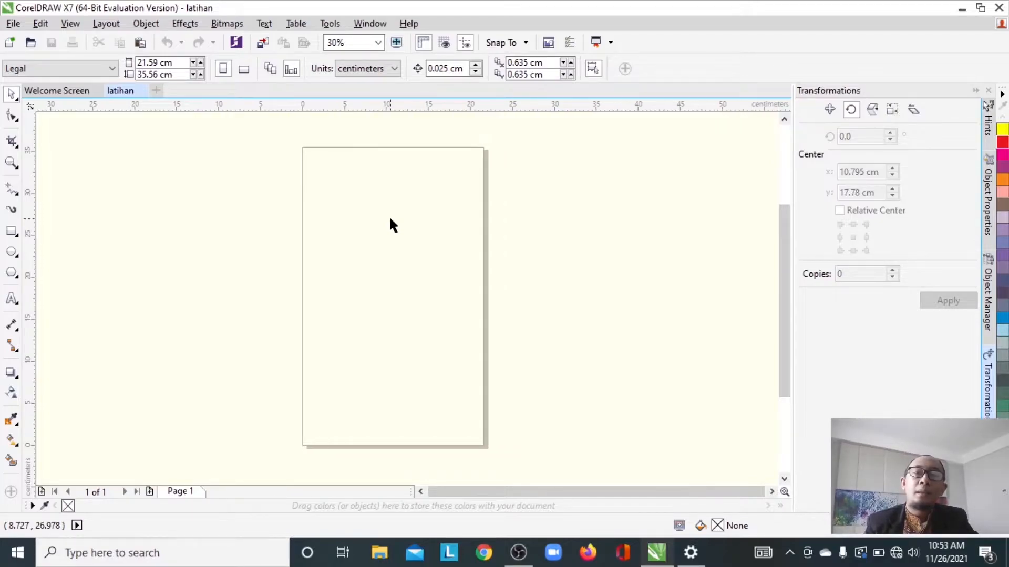
{"action": "scroll", "coordinate": [390, 219], "scroll_direction": "left", "scroll_amount": 2}
{"action": "scroll", "coordinate": [390, 219], "scroll_direction": "right", "scroll_amount": 2}
{"action": "scroll", "coordinate": [390, 220], "scroll_direction": "left", "scroll_amount": 1}
{"action": "scroll", "coordinate": [391, 219], "scroll_direction": "left", "scroll_amount": 1}
{"action": "scroll", "coordinate": [390, 219], "scroll_direction": "right", "scroll_amount": 2}
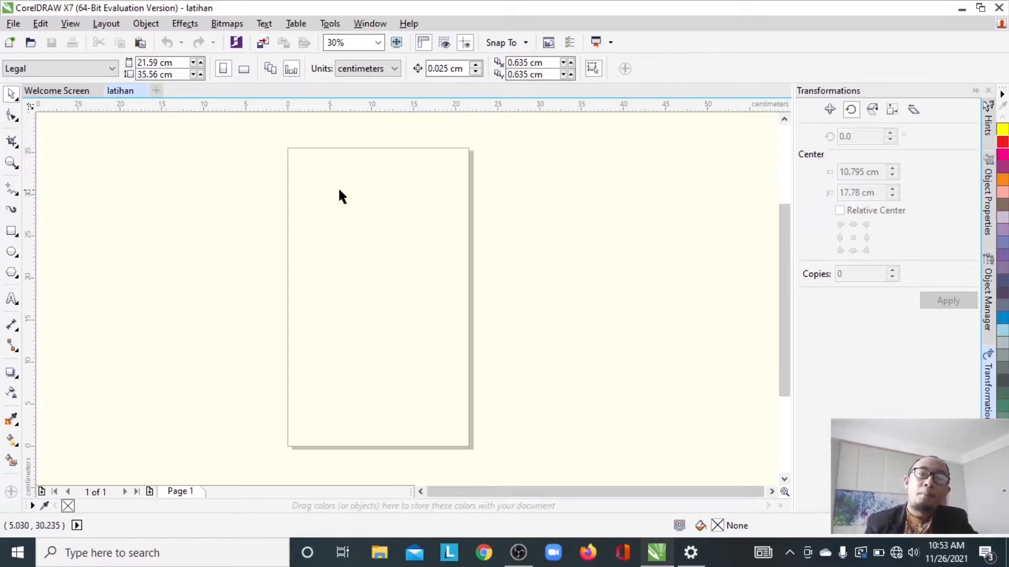
{"action": "scroll", "coordinate": [366, 236], "scroll_direction": "left", "scroll_amount": 2}
{"action": "scroll", "coordinate": [367, 235], "scroll_direction": "right", "scroll_amount": 2}
{"action": "scroll", "coordinate": [366, 235], "scroll_direction": "left", "scroll_amount": 2}
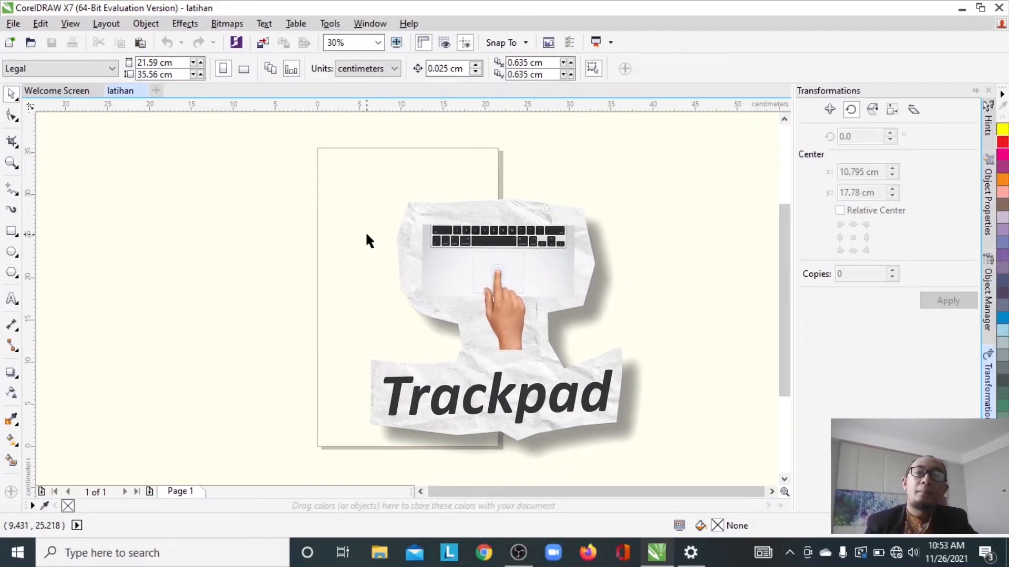
{"action": "scroll", "coordinate": [366, 235], "scroll_direction": "right", "scroll_amount": 2}
{"action": "scroll", "coordinate": [367, 237], "scroll_direction": "left", "scroll_amount": 1}
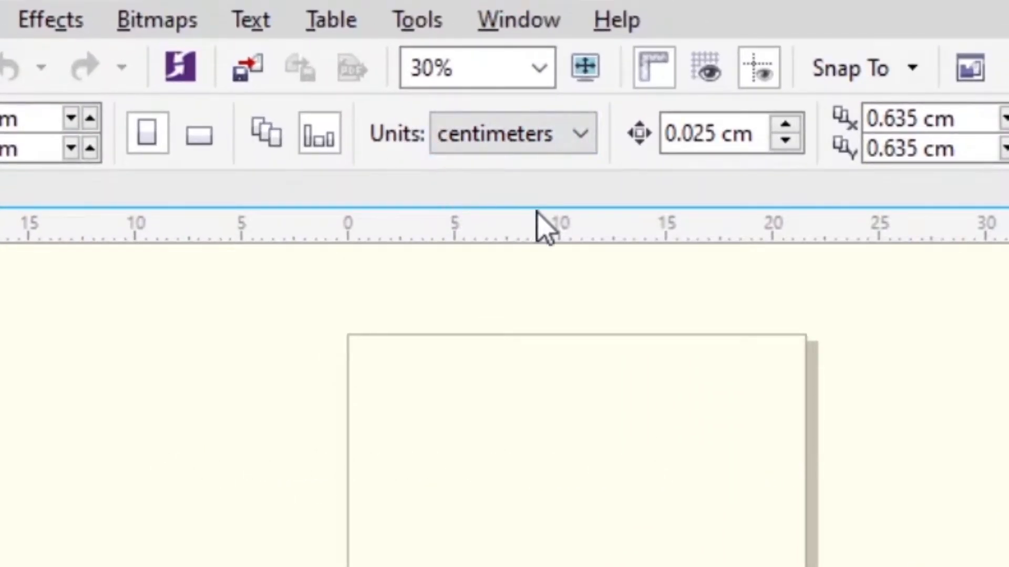
Set the document units to centimeters and the page size to A3.
{"action": "left_click", "coordinate": [514, 134]}
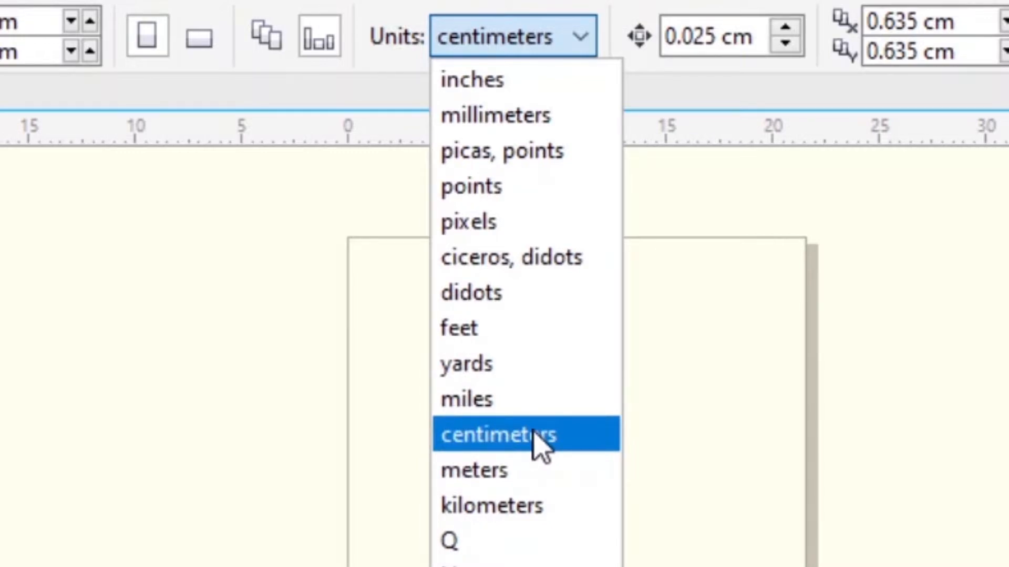
{"action": "left_click", "coordinate": [537, 444]}
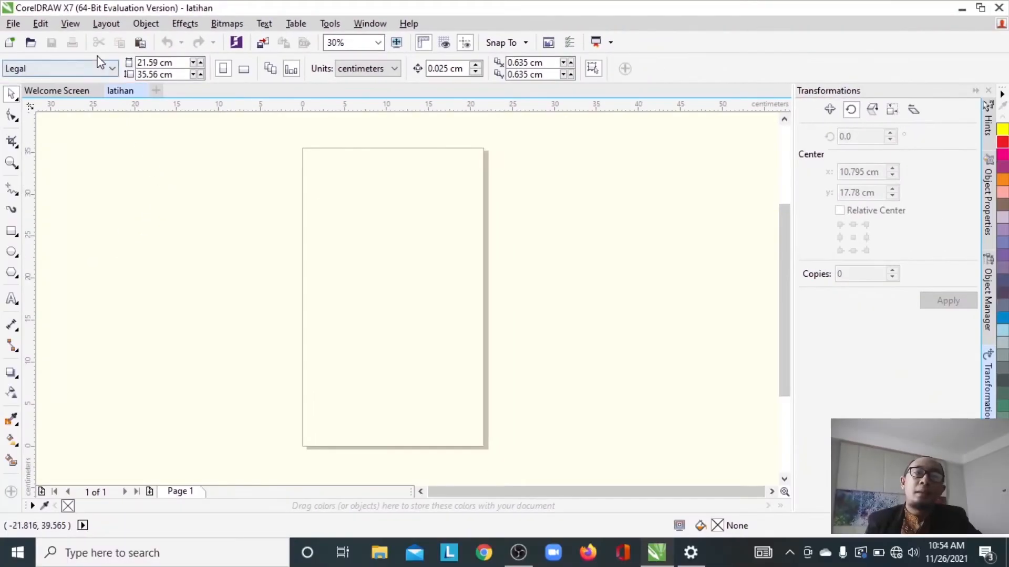
{"action": "left_click", "coordinate": [65, 67]}
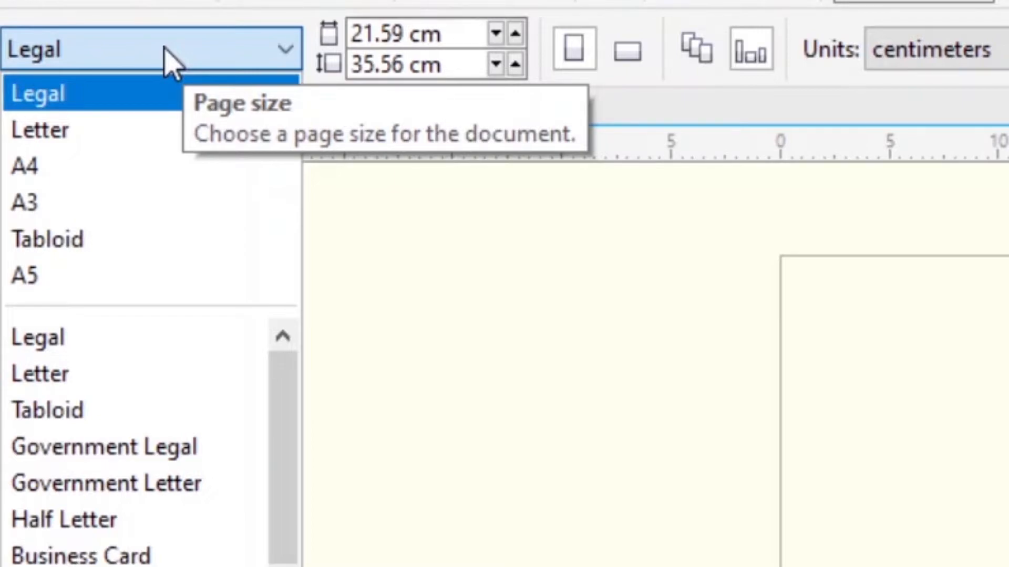
{"action": "left_click_drag", "start_coordinate": [286, 406], "coordinate": [282, 288]}
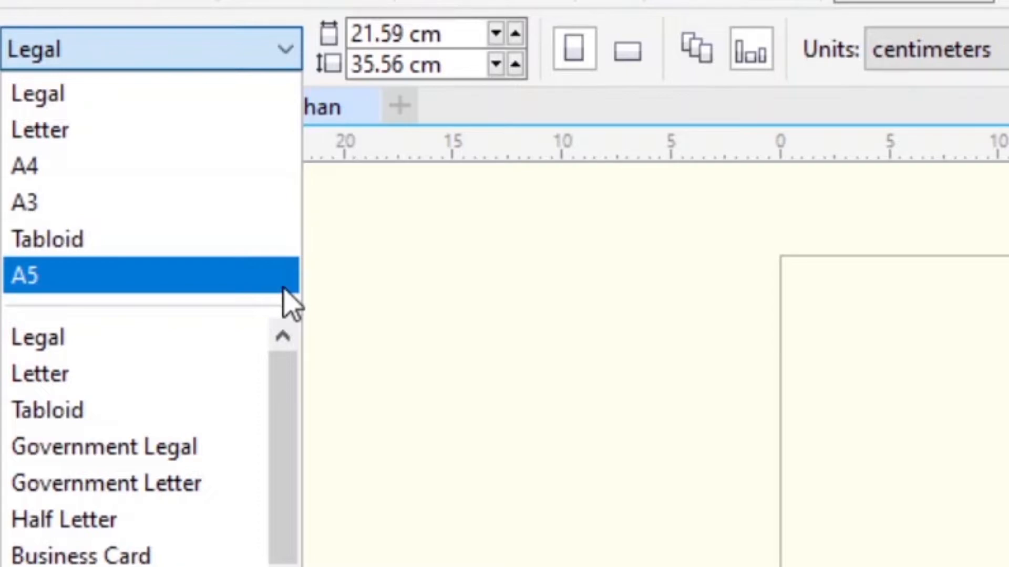
{"action": "left_click", "coordinate": [26, 208]}
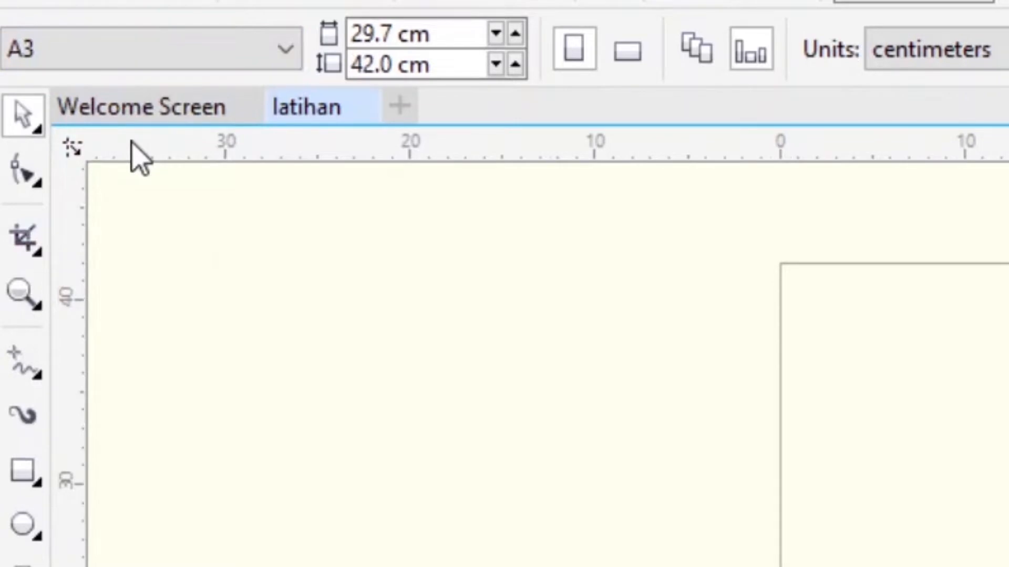
{"action": "left_click", "coordinate": [175, 53]}
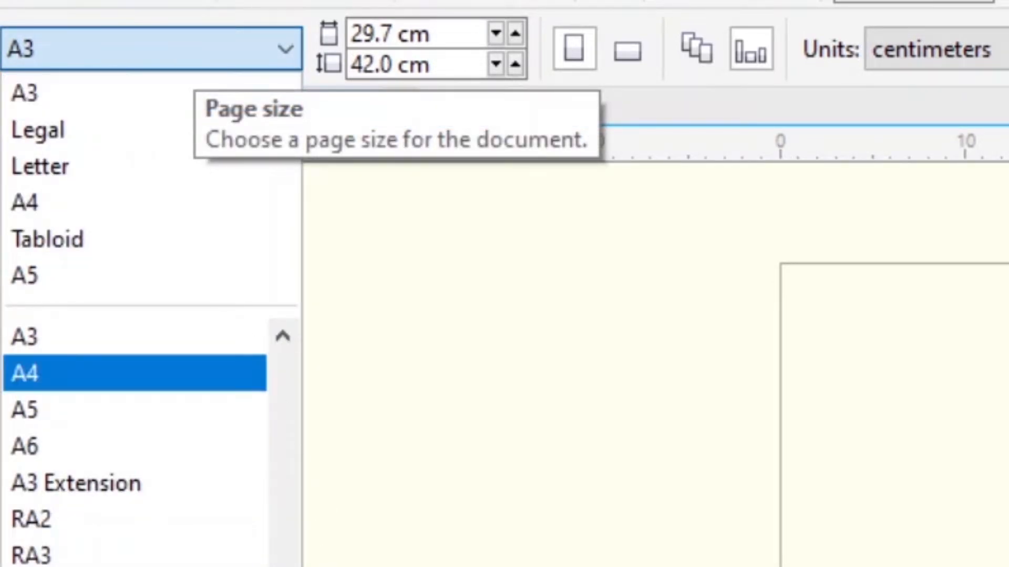
{"action": "scroll", "coordinate": [135, 446], "scroll_direction": "down", "scroll_amount": 10}
{"action": "scroll", "coordinate": [135, 447], "scroll_direction": "up", "scroll_amount": 8}
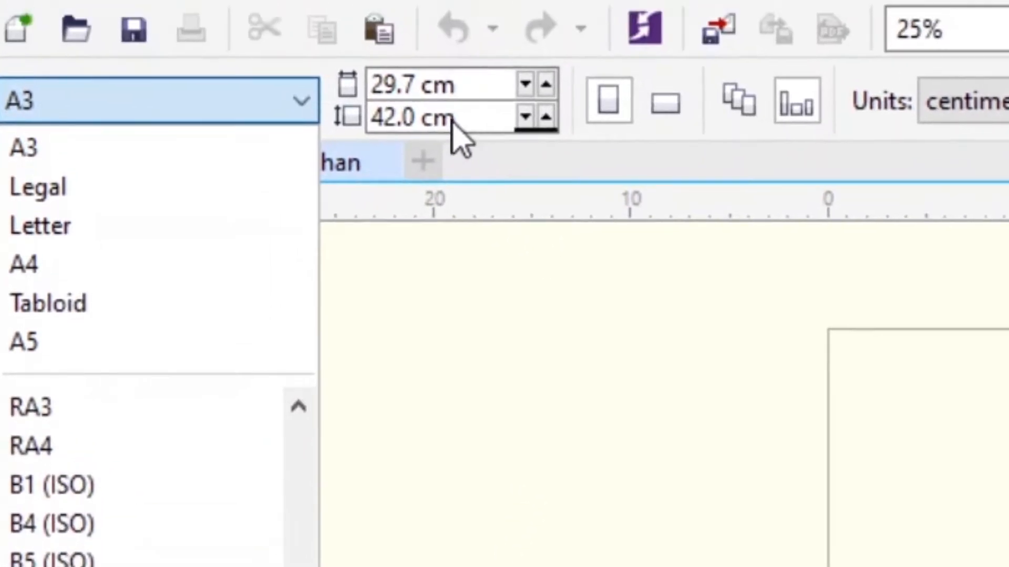
{"action": "left_click", "coordinate": [440, 56]}
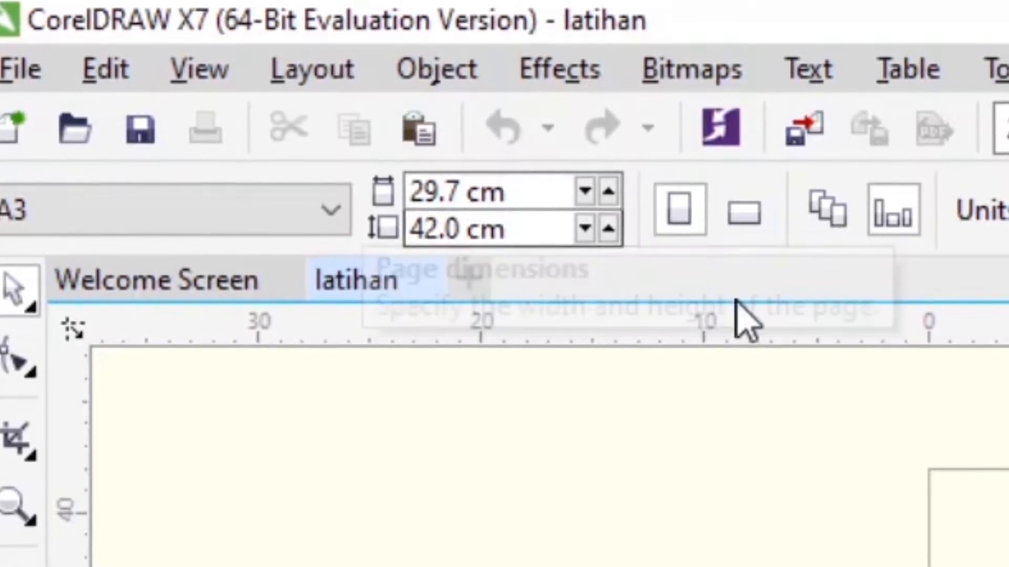
Try the landscape and portrait orientations on the A3 page and leave it in landscape.
{"action": "left_click", "coordinate": [731, 212]}
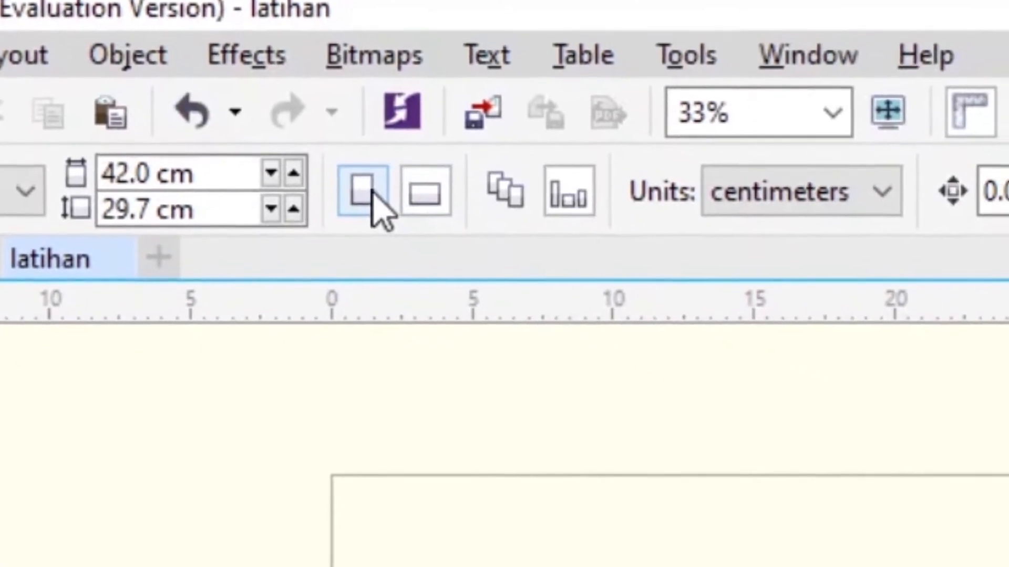
{"action": "left_click", "coordinate": [611, 232]}
{"action": "left_click", "coordinate": [372, 126]}
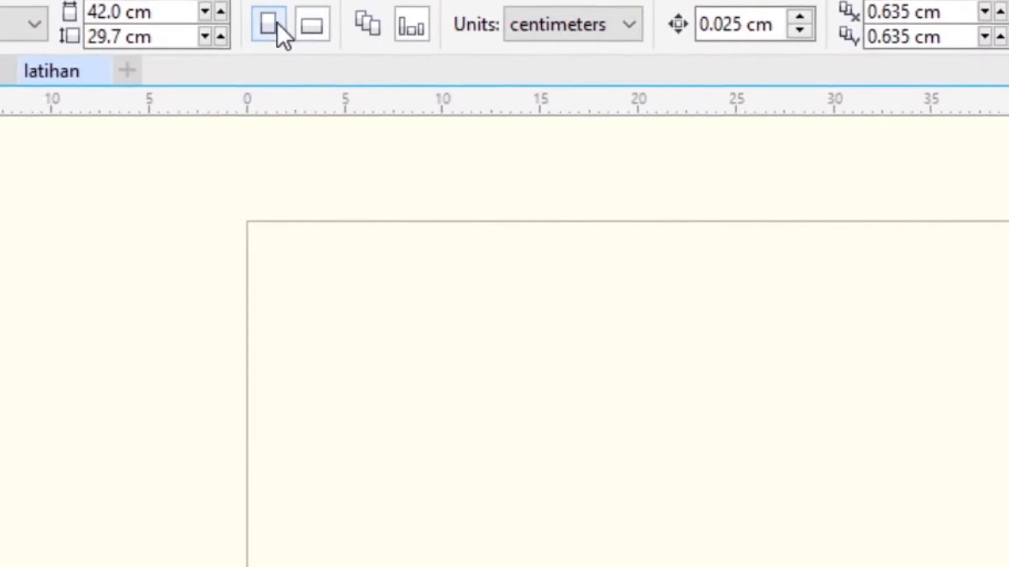
{"action": "left_click", "coordinate": [316, 121]}
{"action": "left_click", "coordinate": [239, 69]}
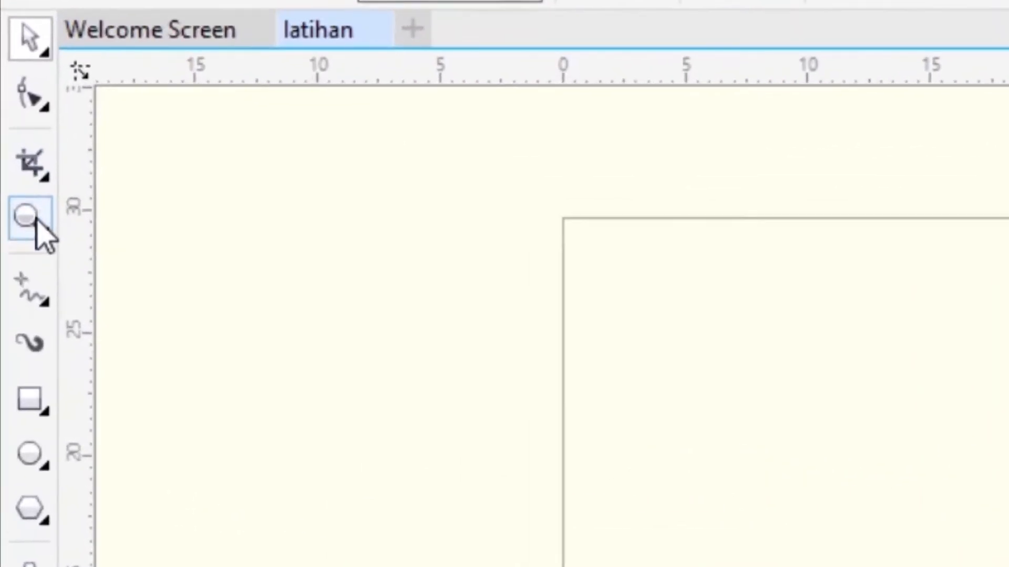
Zoom in once on the A3 page to 66% with the one-shot zoom.
{"action": "left_click", "coordinate": [36, 220]}
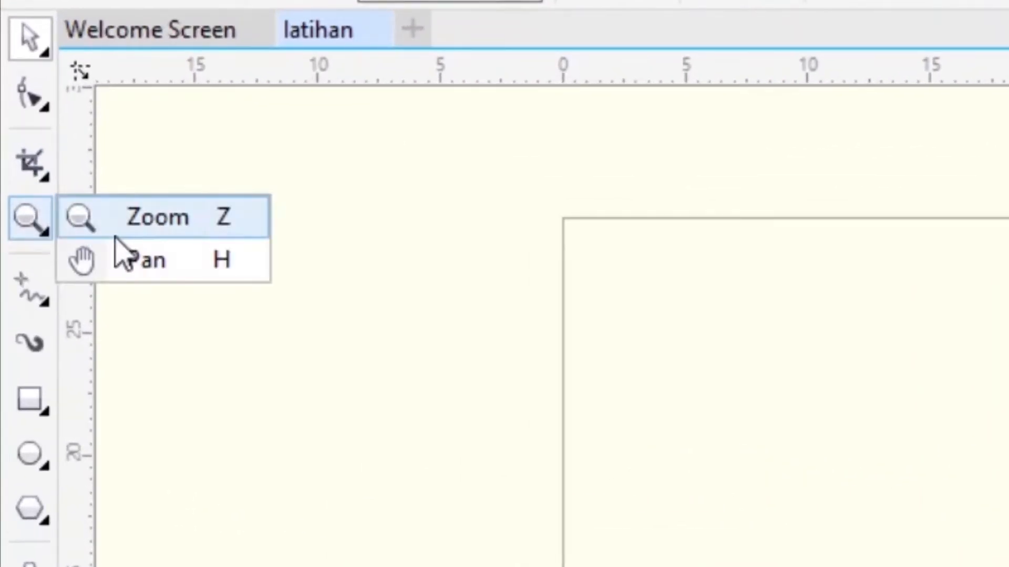
{"action": "left_click", "coordinate": [505, 242]}
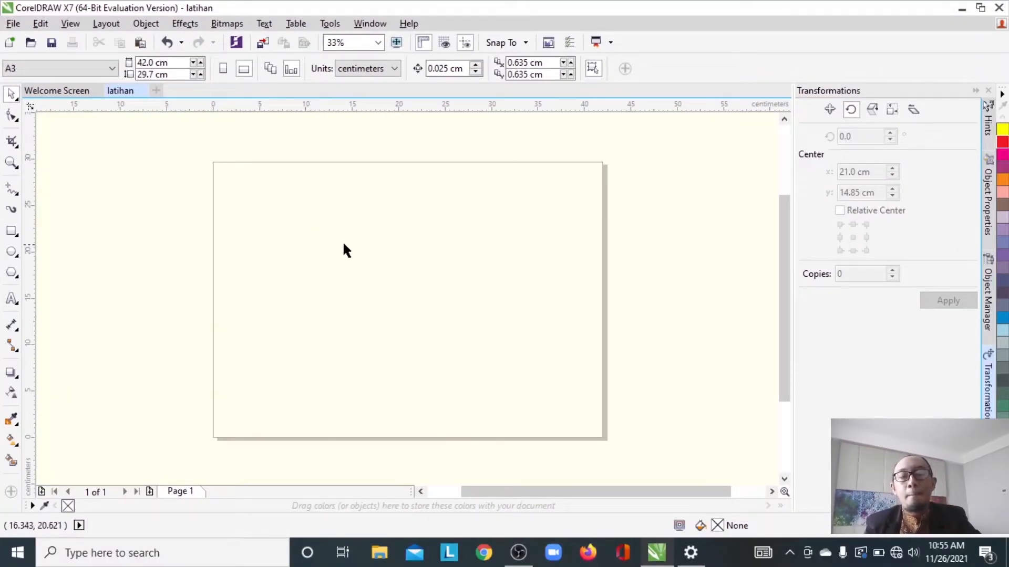
{"action": "key", "text": "F2"}
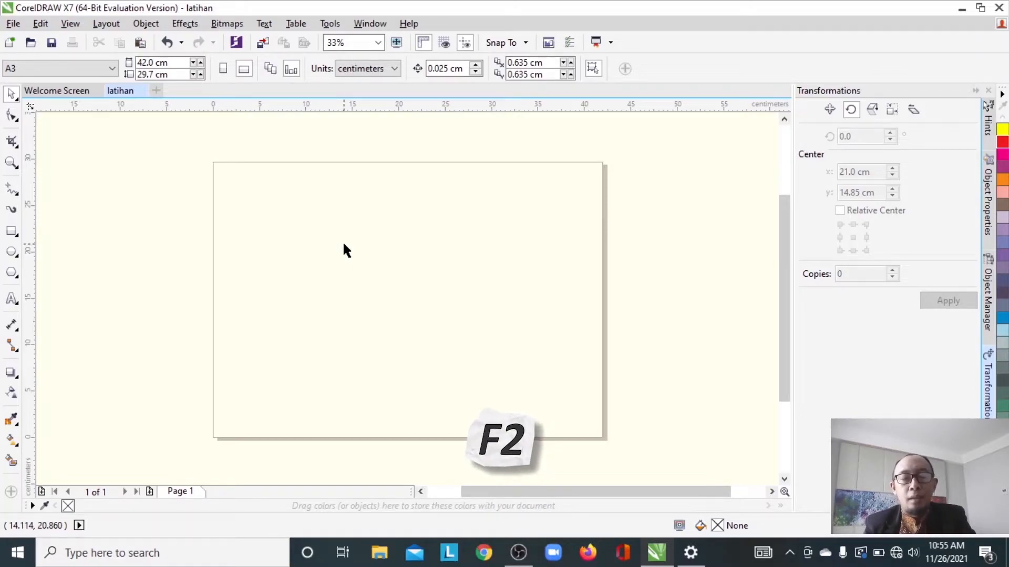
{"action": "left_click", "coordinate": [381, 251]}
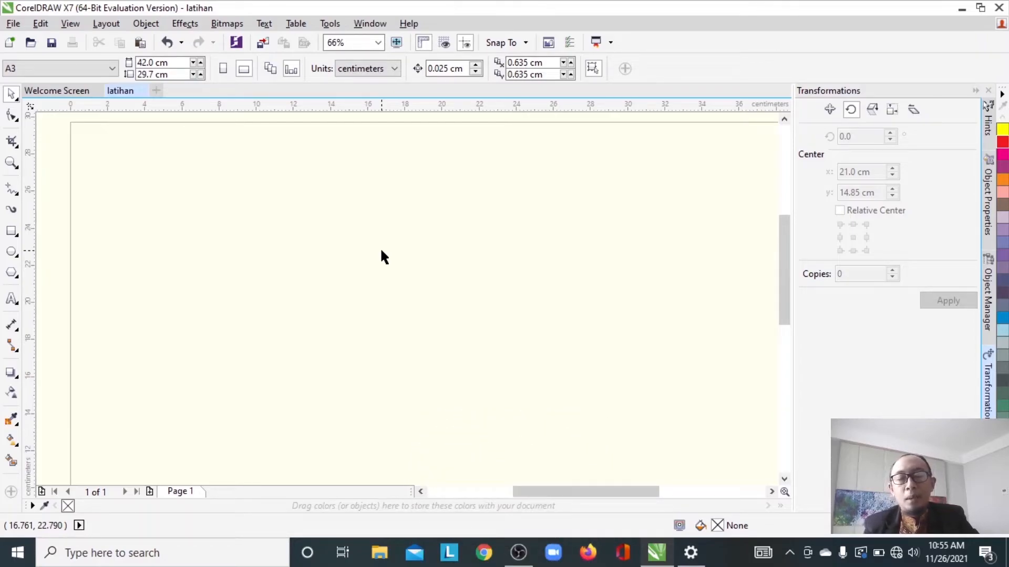
Activate the Zoom tool and zoom in and out repeatedly around one point of the drawing area.
{"action": "key", "text": "z"}
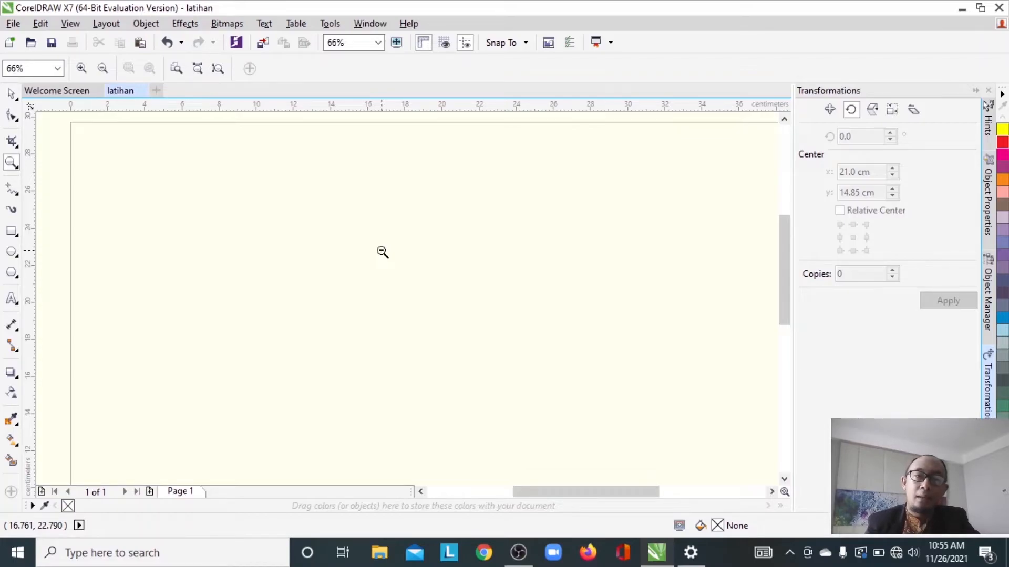
{"action": "right_click", "coordinate": [382, 252]}
{"action": "left_click", "coordinate": [382, 251]}
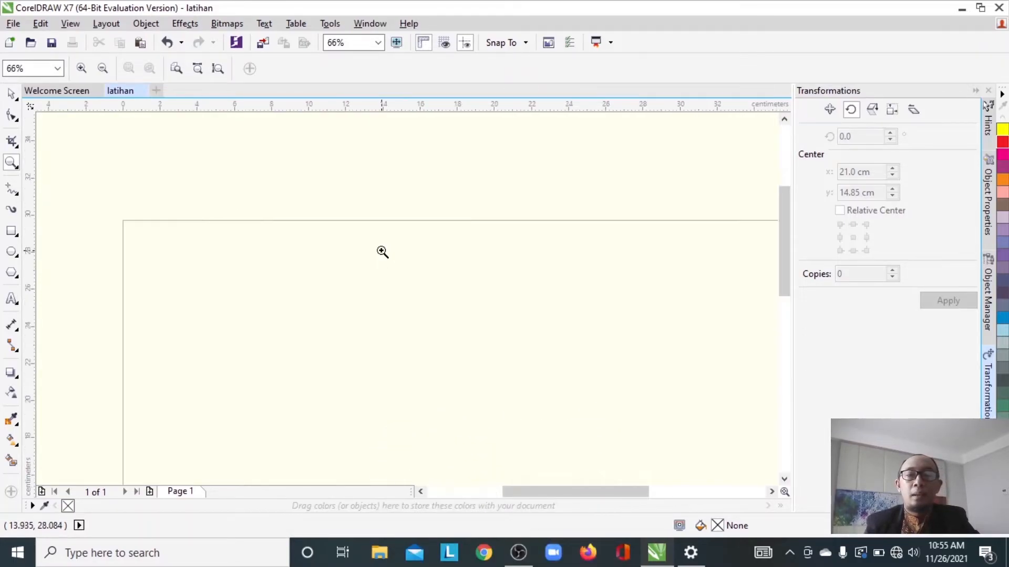
{"action": "right_click", "coordinate": [382, 251]}
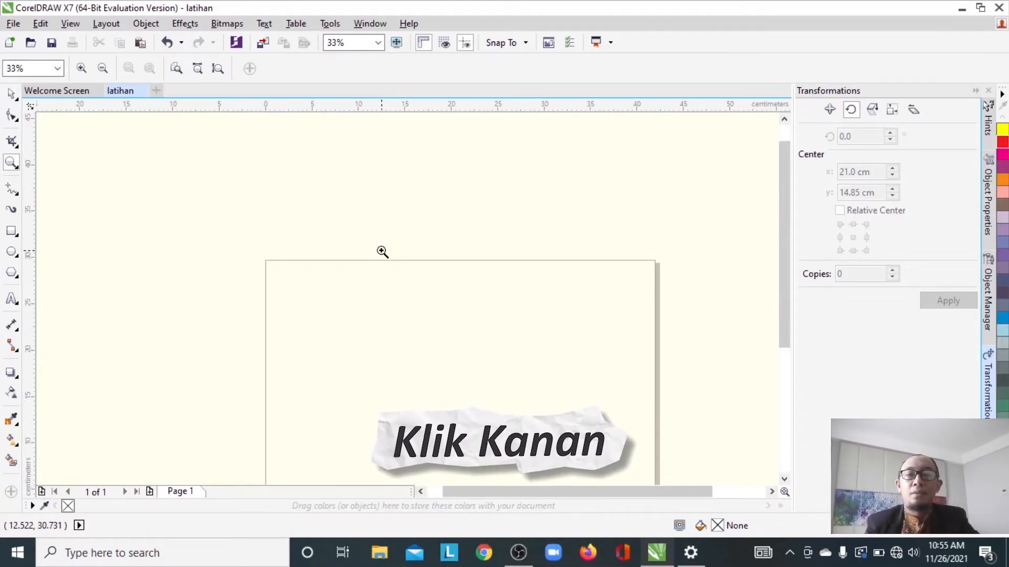
{"action": "right_click", "coordinate": [382, 251]}
{"action": "left_click", "coordinate": [382, 251]}
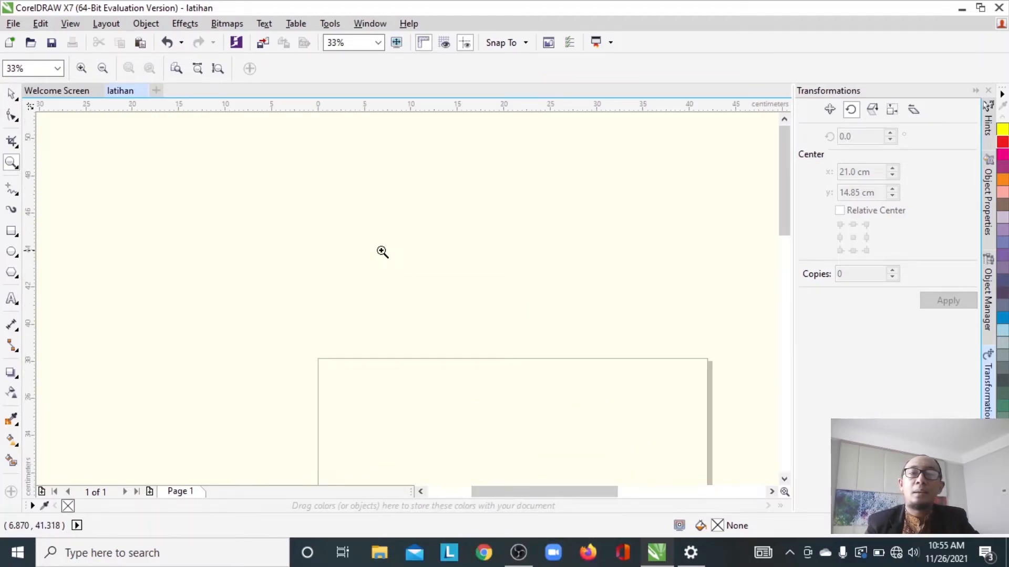
{"action": "left_click", "coordinate": [382, 251]}
{"action": "left_click", "coordinate": [382, 252]}
{"action": "left_click", "coordinate": [381, 252]}
{"action": "right_click", "coordinate": [382, 252]}
{"action": "right_click", "coordinate": [382, 251]}
{"action": "left_click", "coordinate": [381, 252]}
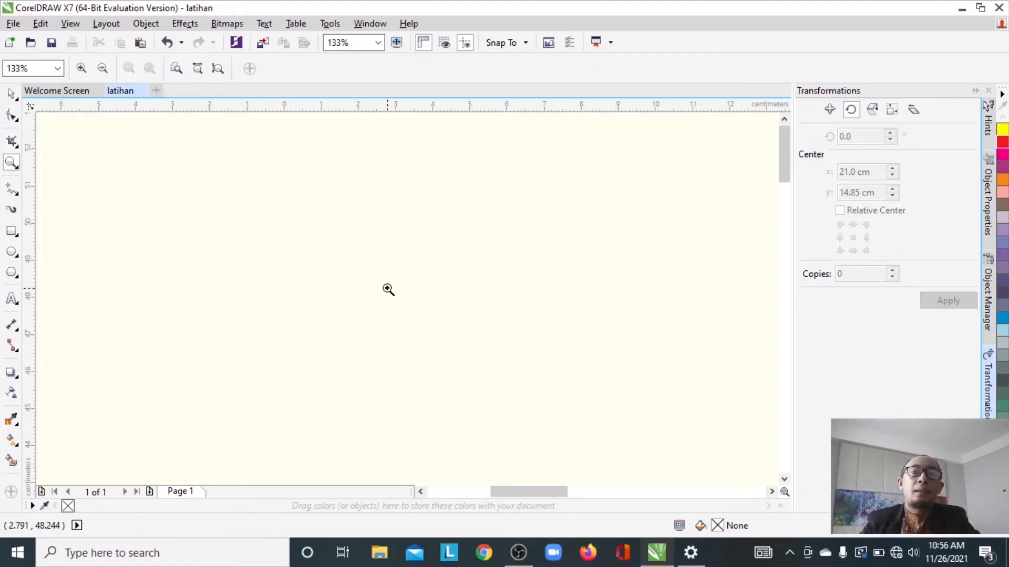
Zoom to fit the whole A3 page in view, then shift the view sideways back and forth.
{"action": "scroll", "coordinate": [359, 255], "scroll_direction": "left", "scroll_amount": 3}
{"action": "scroll", "coordinate": [414, 243], "scroll_direction": "down", "scroll_amount": 5}
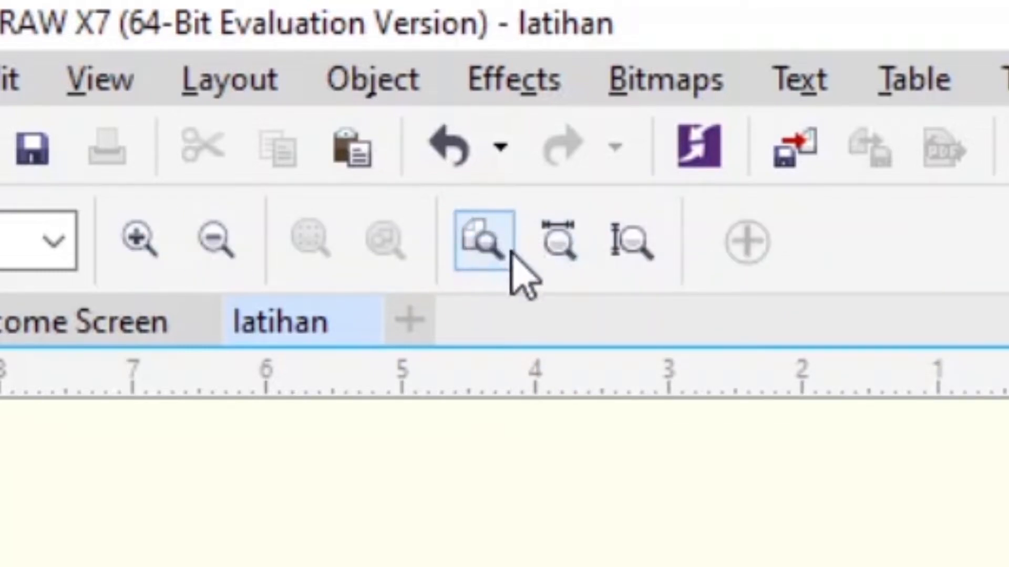
{"action": "left_click", "coordinate": [482, 257]}
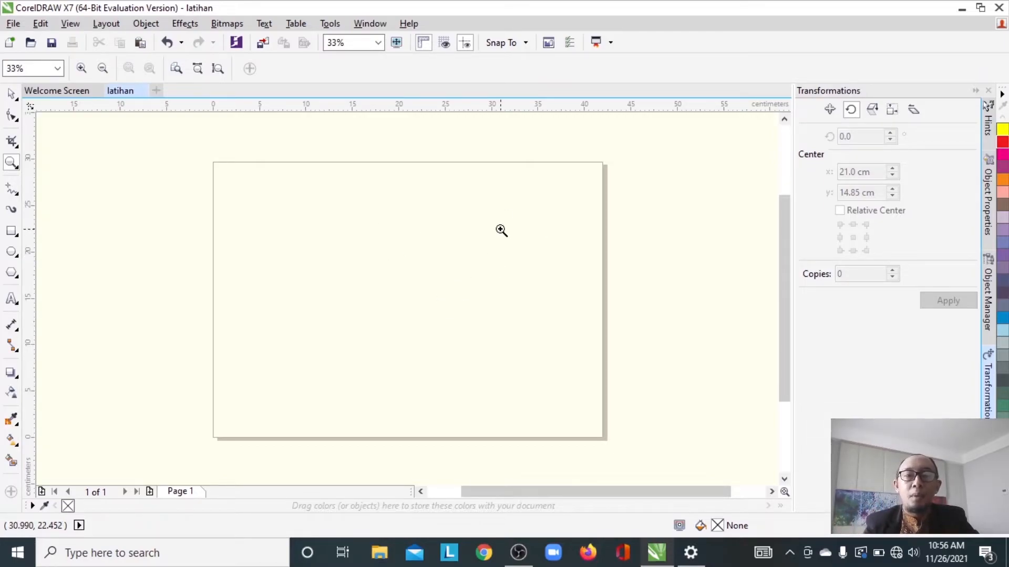
{"action": "scroll", "coordinate": [421, 237], "scroll_direction": "right", "scroll_amount": 1}
{"action": "scroll", "coordinate": [421, 237], "scroll_direction": "left", "scroll_amount": 2}
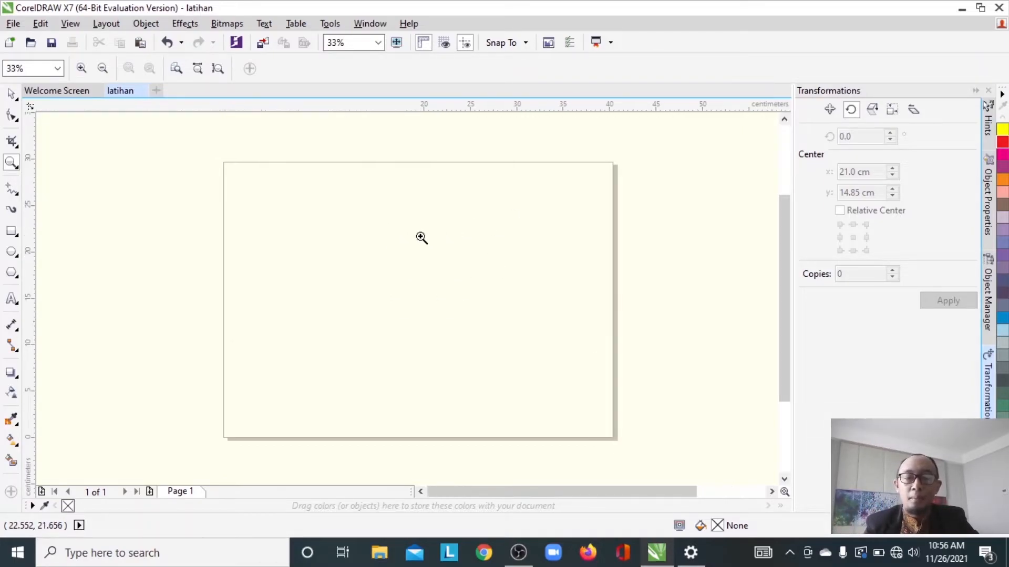
{"action": "scroll", "coordinate": [421, 237], "scroll_direction": "left", "scroll_amount": 2}
{"action": "scroll", "coordinate": [421, 237], "scroll_direction": "right", "scroll_amount": 1}
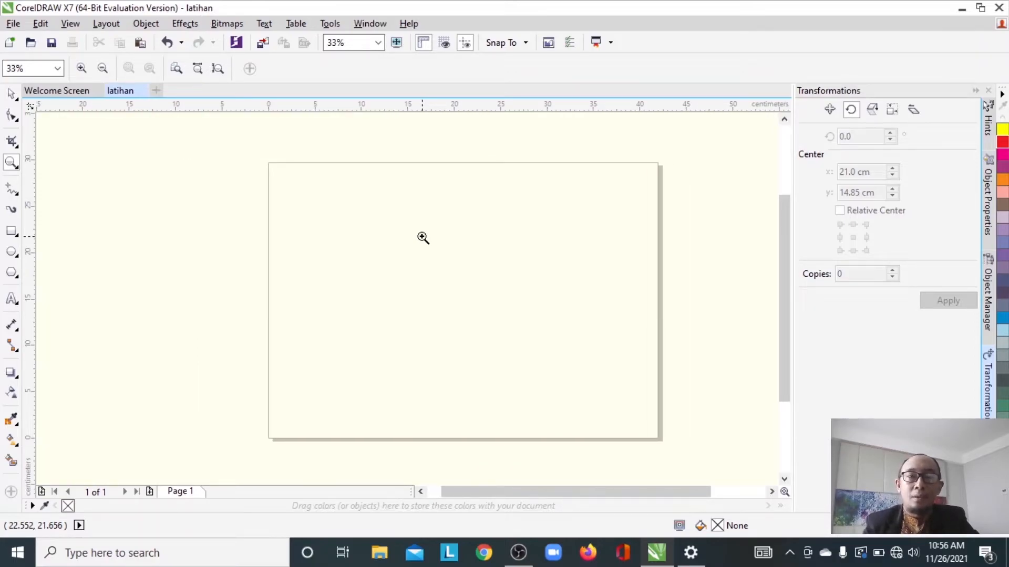
Activate the Pan tool and move the page view around the drawing area, leaving the page roughly centered.
{"action": "left_click", "coordinate": [11, 95]}
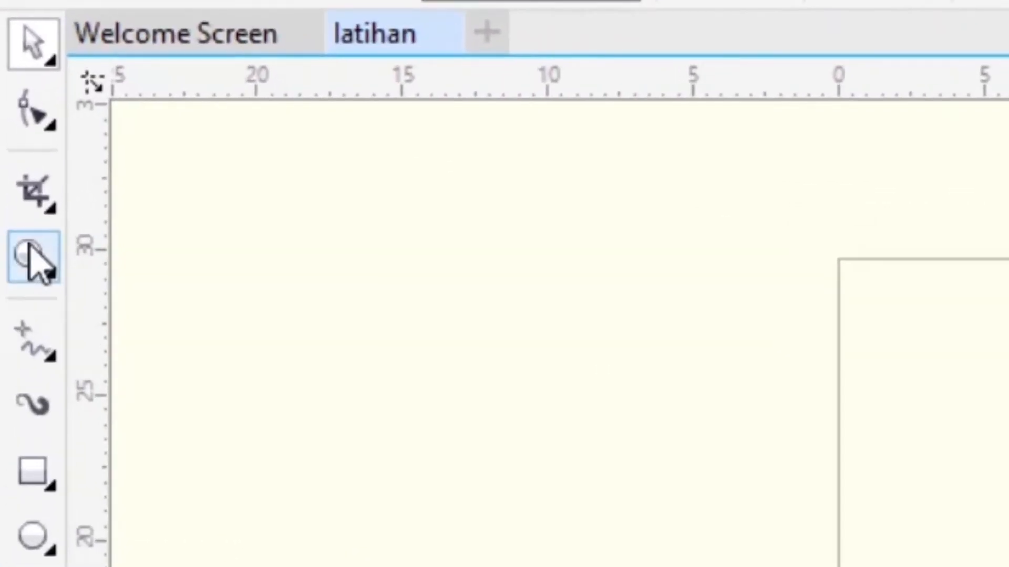
{"action": "left_click", "coordinate": [30, 244]}
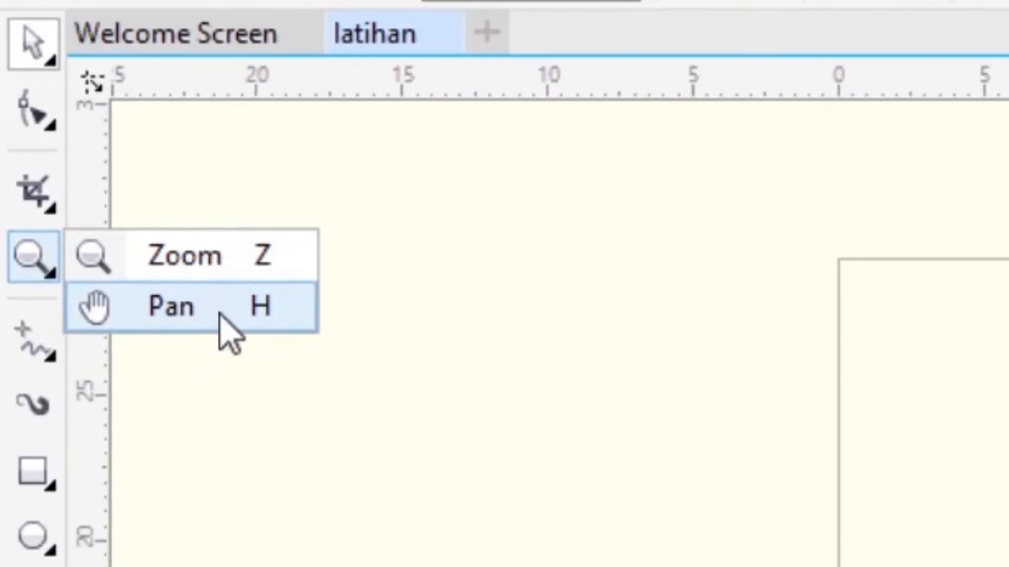
{"action": "left_click", "coordinate": [428, 283]}
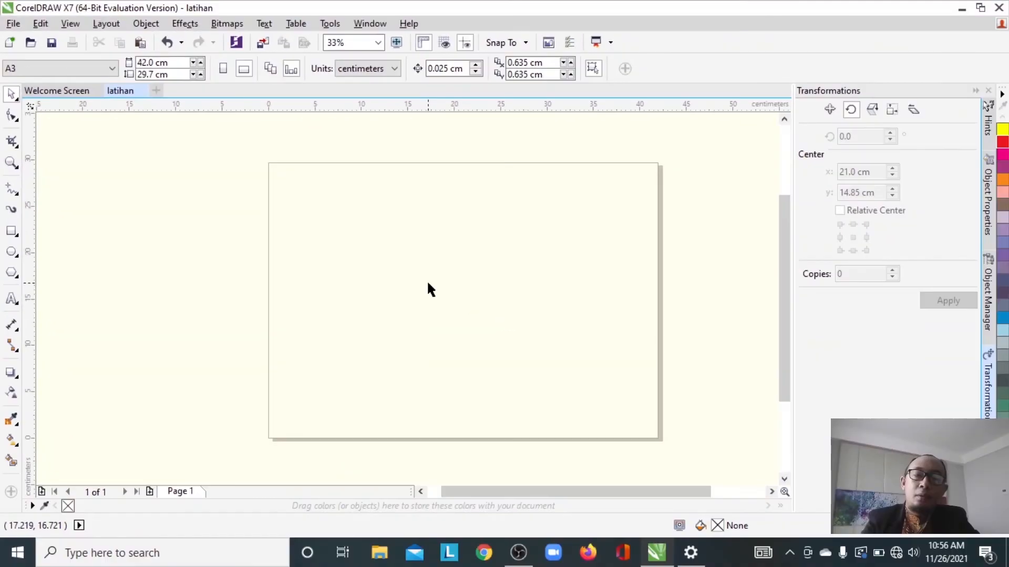
{"action": "key", "text": "h"}
{"action": "left_click_drag", "start_coordinate": [500, 293], "coordinate": [357, 316]}
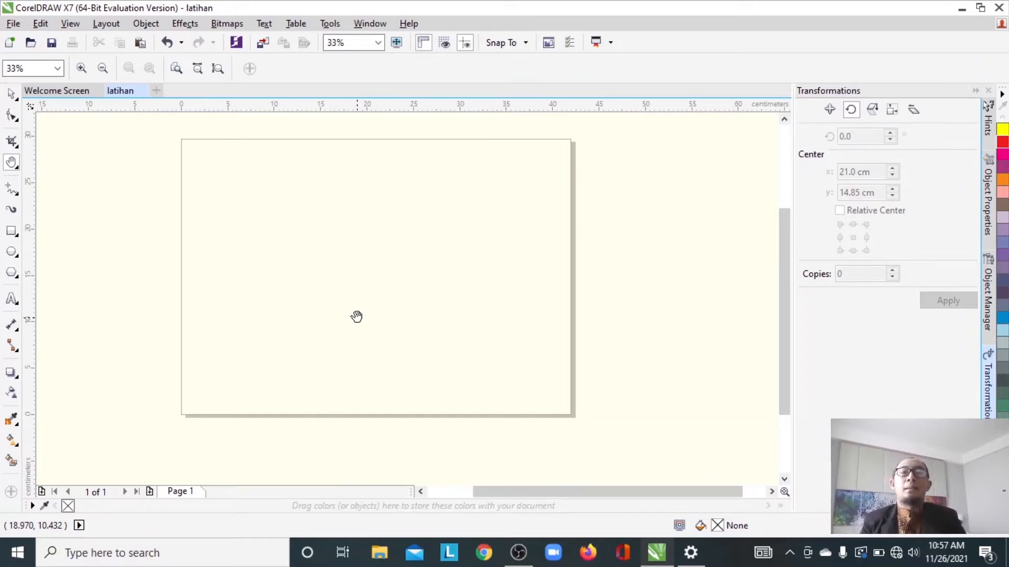
{"action": "left_click_drag", "start_coordinate": [356, 316], "coordinate": [528, 327]}
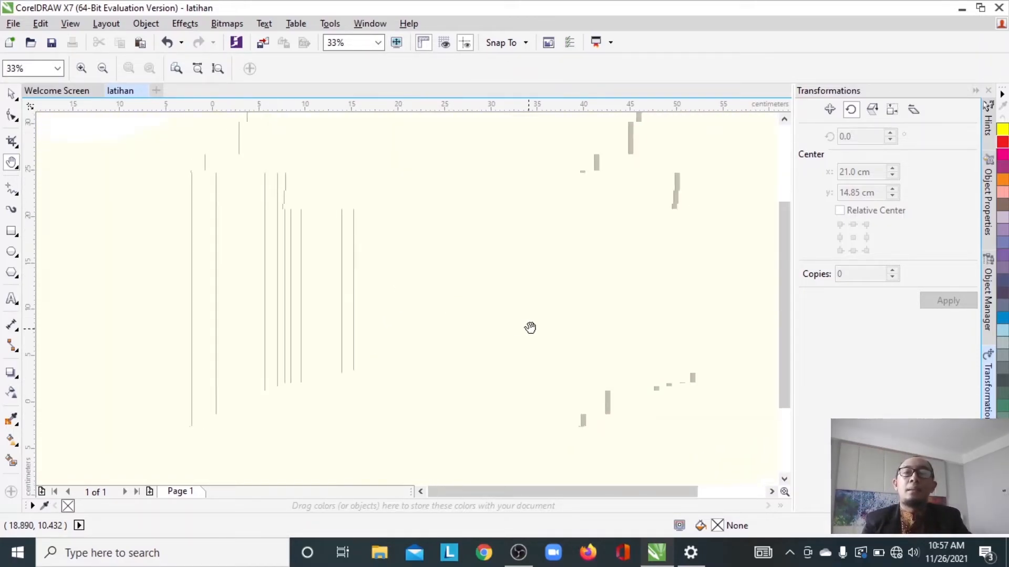
{"action": "left_click_drag", "start_coordinate": [357, 292], "coordinate": [288, 291]}
{"action": "left_click_drag", "start_coordinate": [214, 268], "coordinate": [160, 276]}
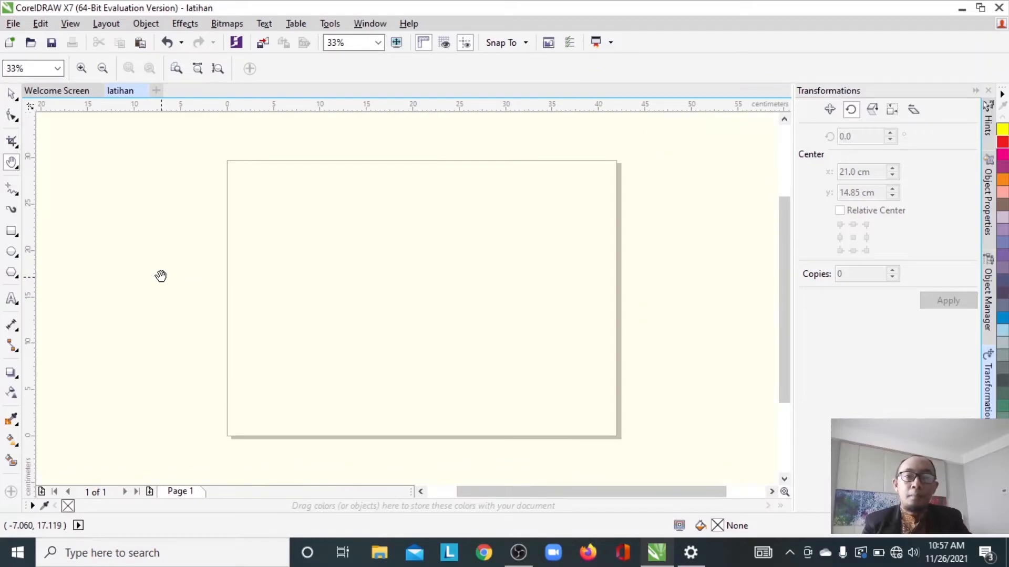
{"action": "mouse_move", "coordinate": [347, 308]}
{"action": "left_mouse_down"}
{"action": "mouse_move", "coordinate": [304, 294]}
{"action": "mouse_move", "coordinate": [387, 309]}
{"action": "mouse_move", "coordinate": [360, 300]}
{"action": "left_mouse_up"}
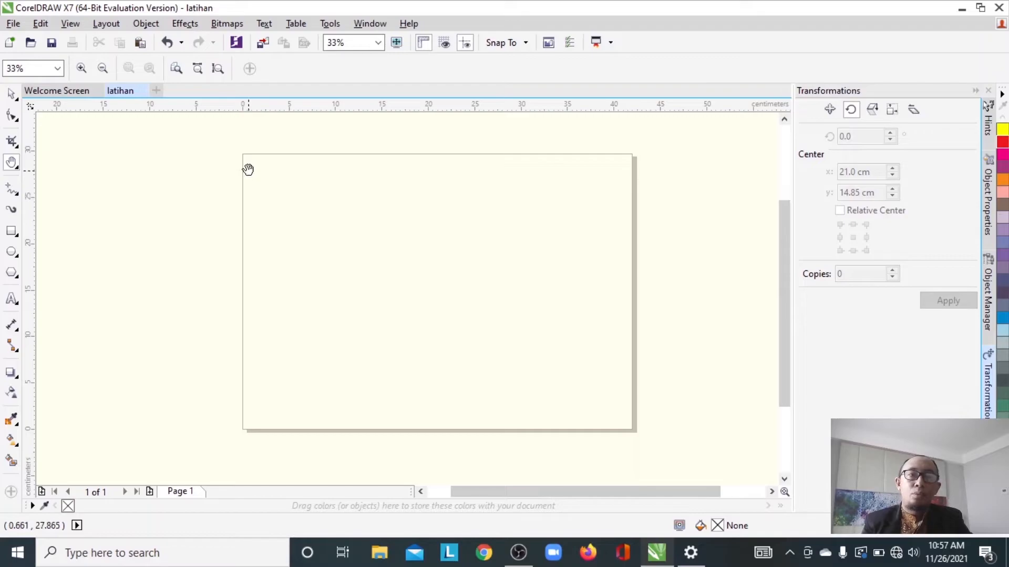
Draw three rectangles in a row along the page's upper part, about 3 x 5, 3 x 5 and 9 x 2 cm.
{"action": "left_click", "coordinate": [12, 100]}
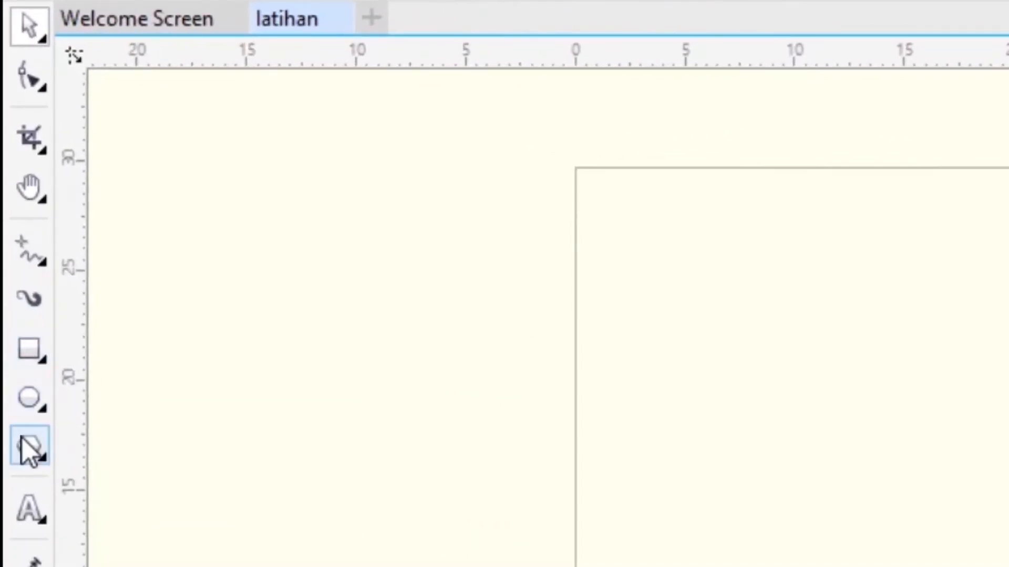
{"action": "left_click", "coordinate": [38, 349]}
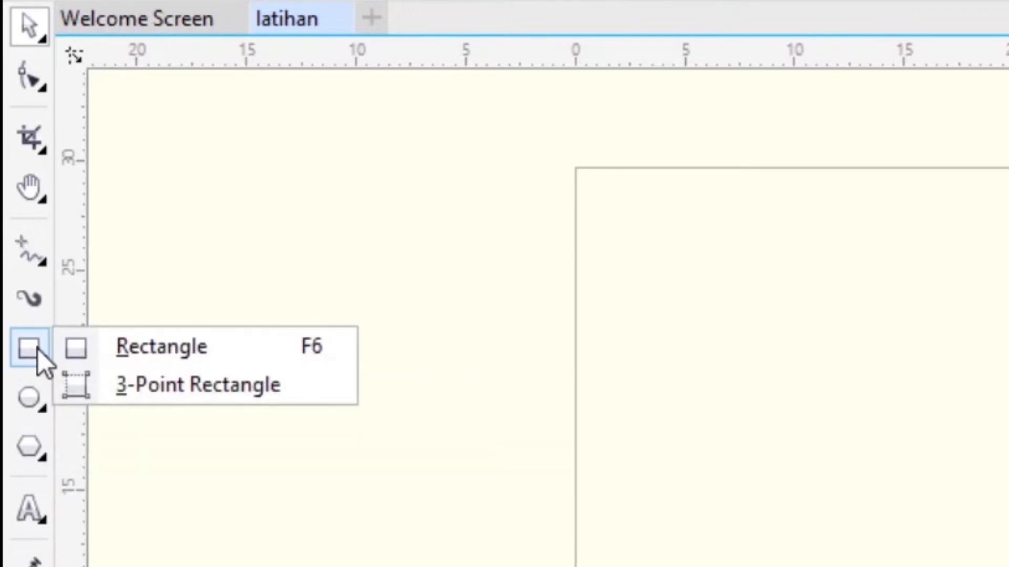
{"action": "left_click", "coordinate": [105, 347]}
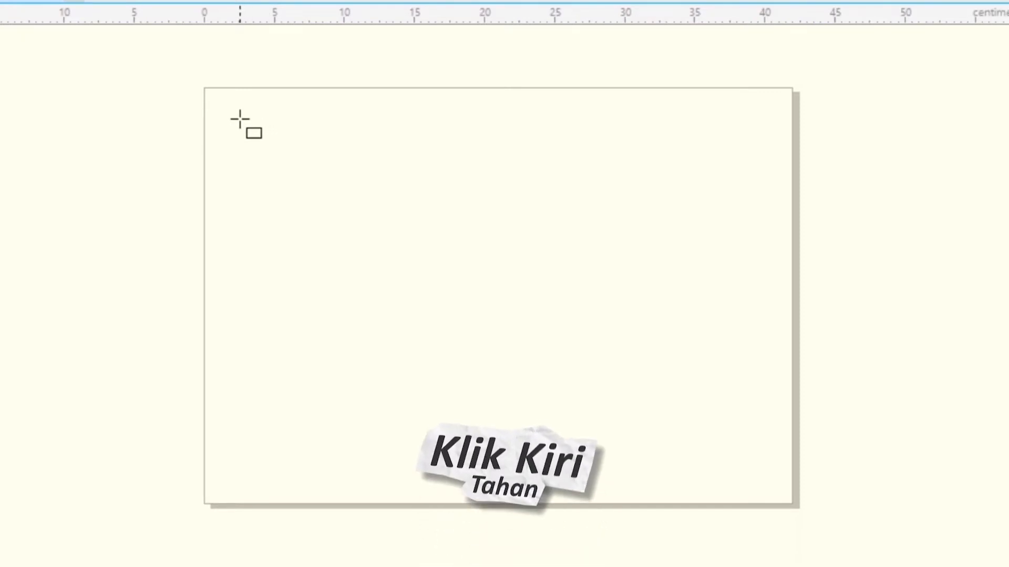
{"action": "left_click_drag", "start_coordinate": [240, 119], "coordinate": [280, 185]}
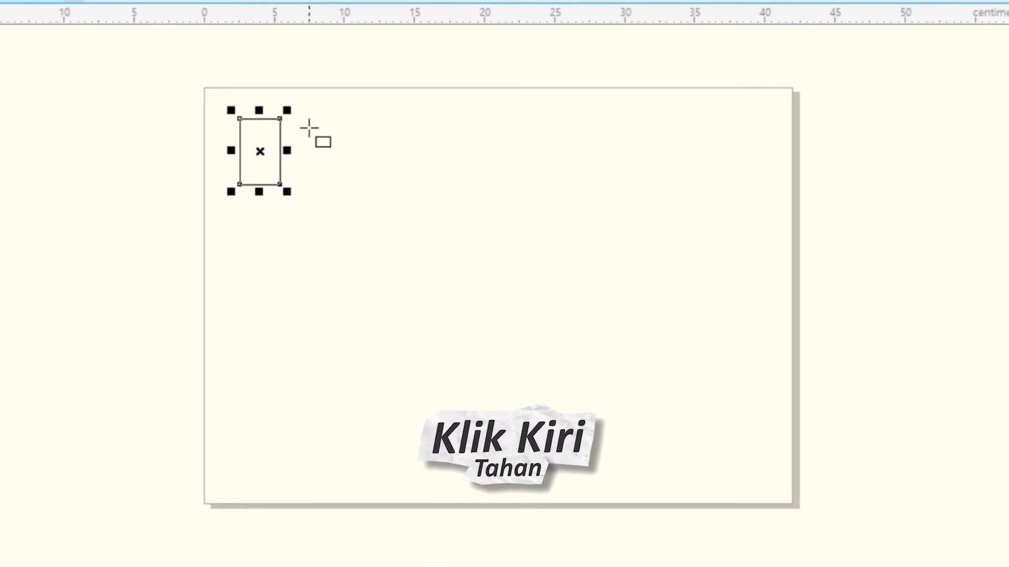
{"action": "left_click_drag", "start_coordinate": [308, 125], "coordinate": [353, 197]}
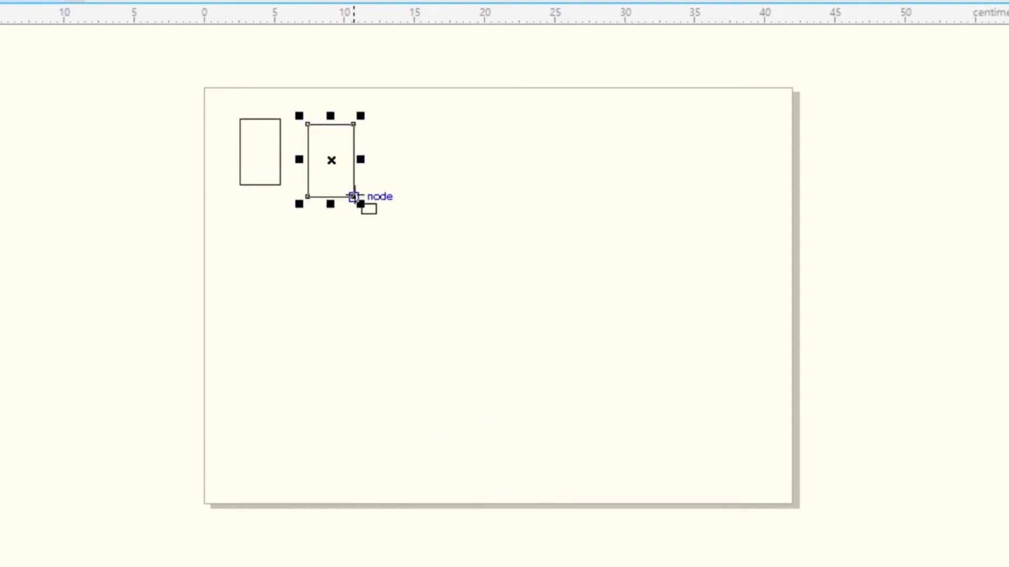
{"action": "left_click_drag", "start_coordinate": [374, 133], "coordinate": [502, 164]}
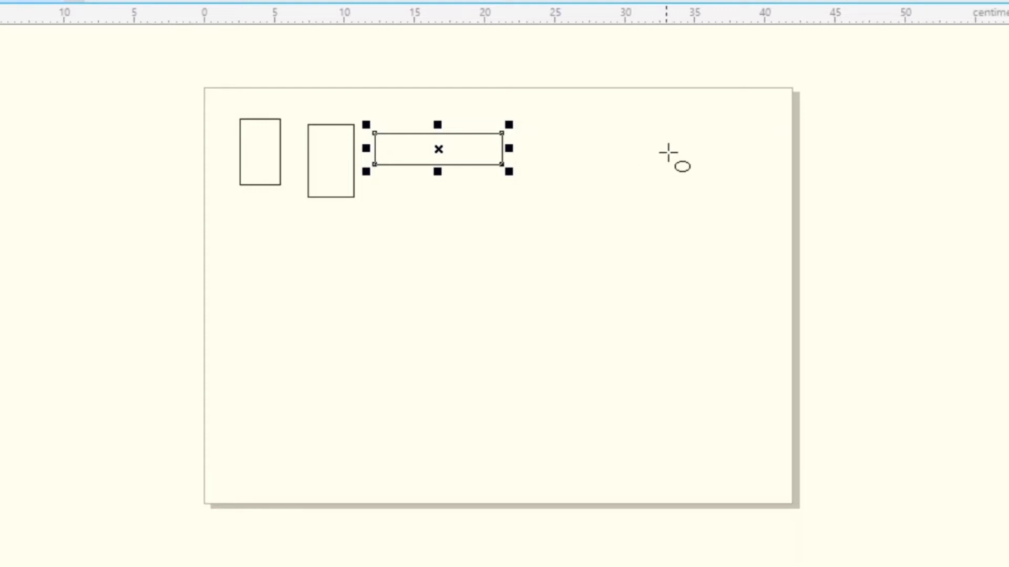
Draw two ellipses beside the wide rectangle, about 4 x 4 cm and 6 x 4.5 cm.
{"action": "left_click_drag", "start_coordinate": [561, 126], "coordinate": [615, 177]}
{"action": "left_click", "coordinate": [635, 126]}
{"action": "left_click_drag", "start_coordinate": [634, 126], "coordinate": [714, 188]}
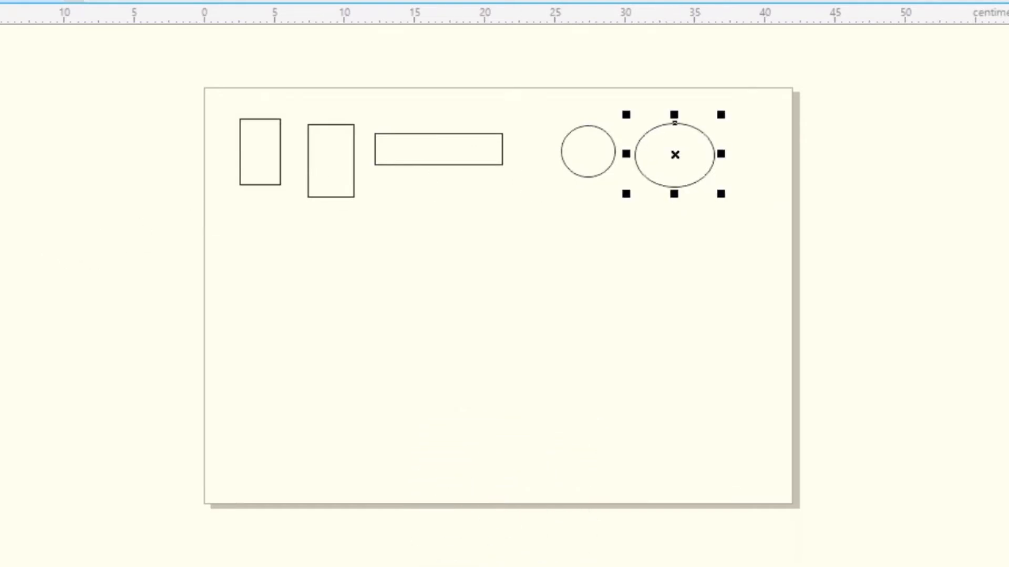
Draw a five-sided polygon about 6.5 x 6 cm outside the page's left edge and select it.
{"action": "left_click", "coordinate": [11, 271]}
{"action": "left_click_drag", "start_coordinate": [107, 241], "coordinate": [174, 303]}
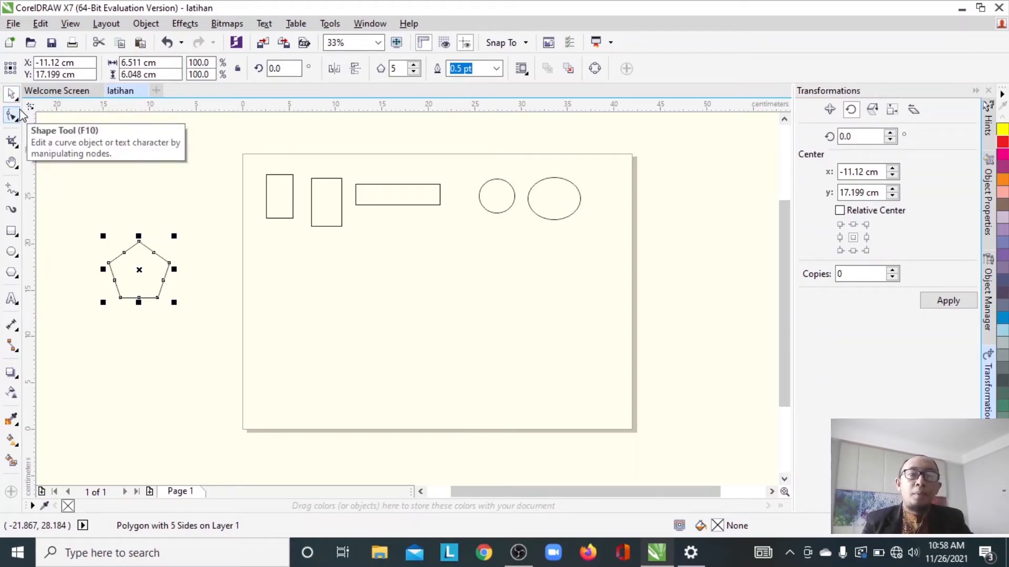
{"action": "left_click", "coordinate": [211, 224]}
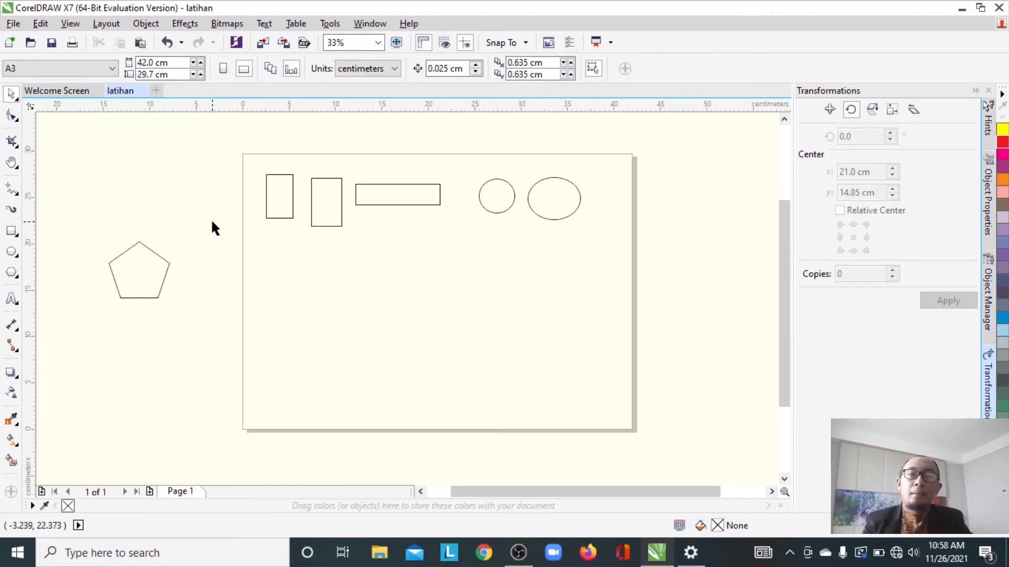
{"action": "left_click", "coordinate": [133, 261]}
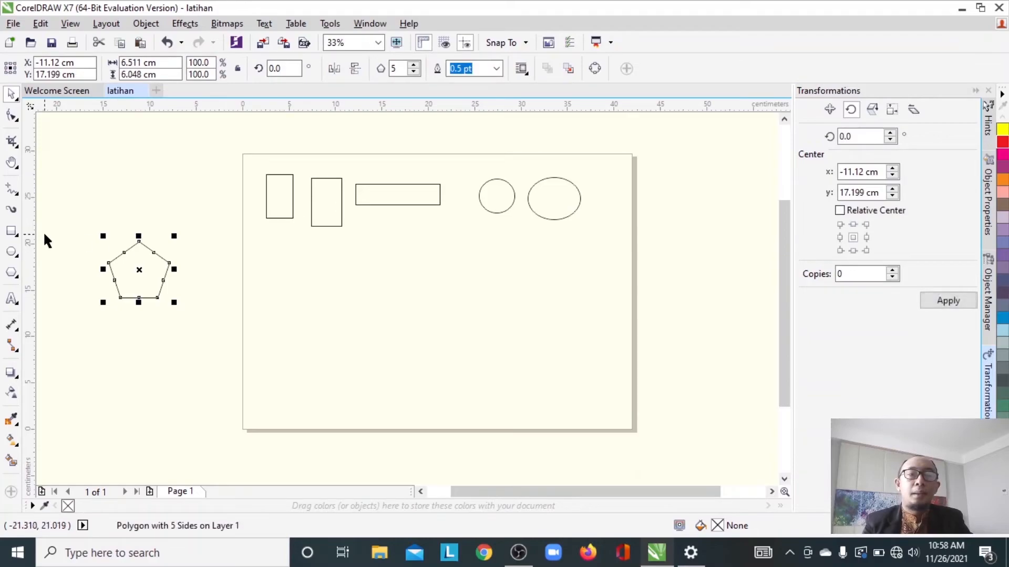
Draw three rectangles outward from their centers in a second row, about 7 x 4.5, 9 x 5 and 7 x 3.5 cm.
{"action": "left_click", "coordinate": [12, 231]}
{"action": "left_click_drag", "start_coordinate": [290, 258], "coordinate": [447, 330]}
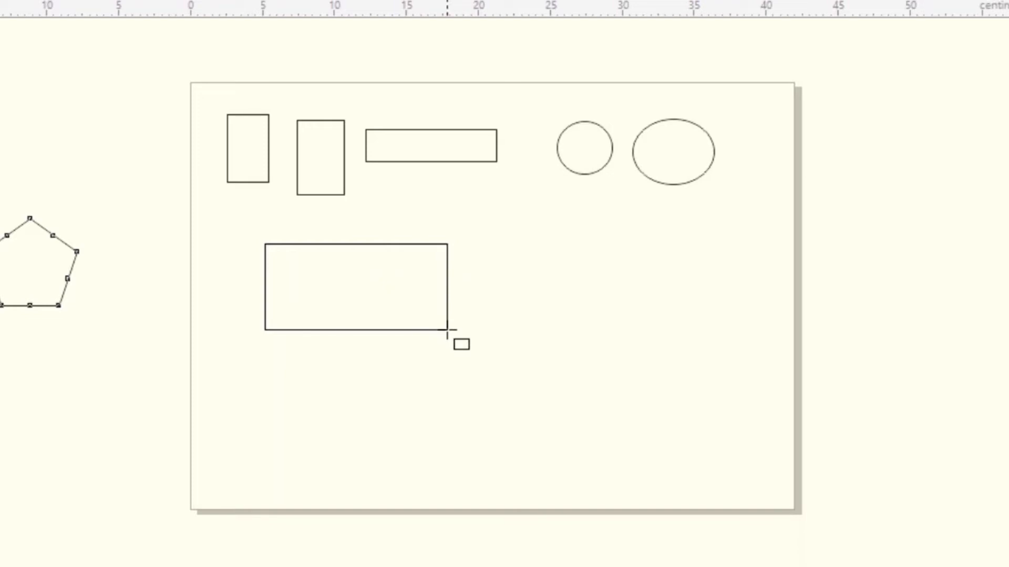
{"action": "left_click_drag", "start_coordinate": [447, 330], "coordinate": [313, 276]}
{"action": "key", "text": "shift"}
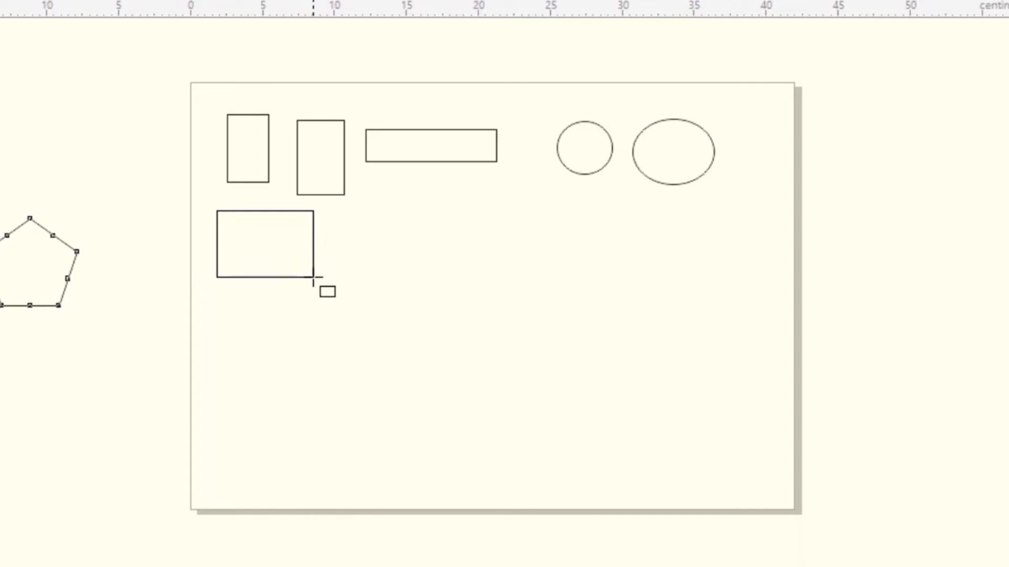
{"action": "left_click_drag", "start_coordinate": [314, 277], "coordinate": [314, 276]}
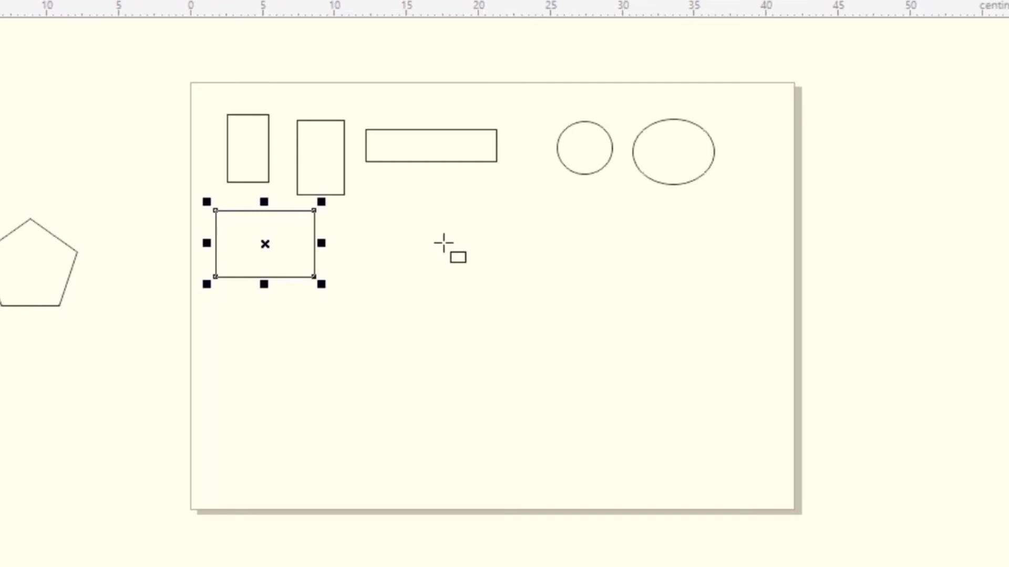
{"action": "left_click_drag", "start_coordinate": [456, 253], "coordinate": [519, 290]}
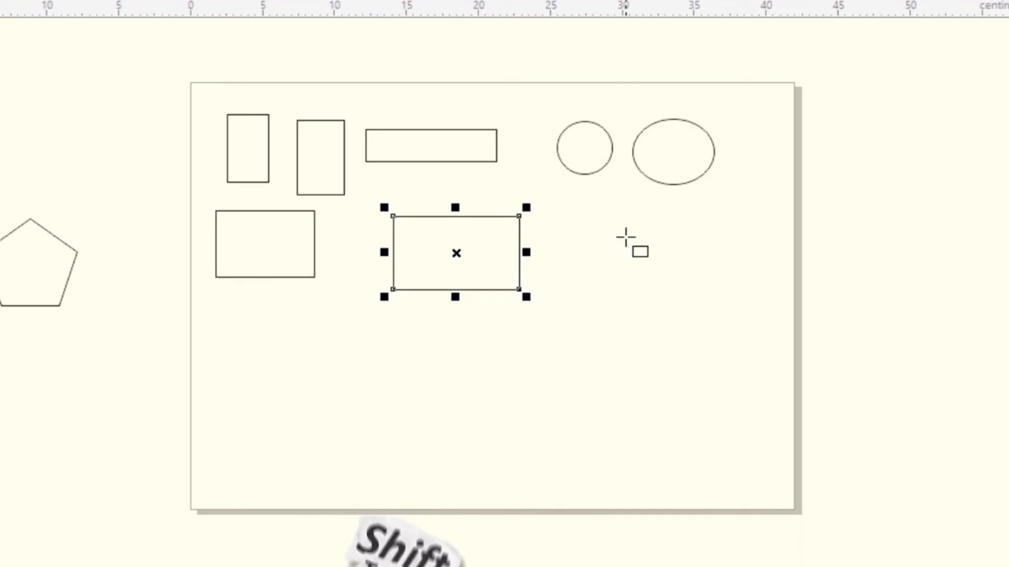
{"action": "mouse_move", "coordinate": [626, 237]}
{"action": "left_mouse_down"}
{"action": "mouse_move", "coordinate": [696, 286]}
{"action": "mouse_move", "coordinate": [676, 262]}
{"action": "left_mouse_up"}
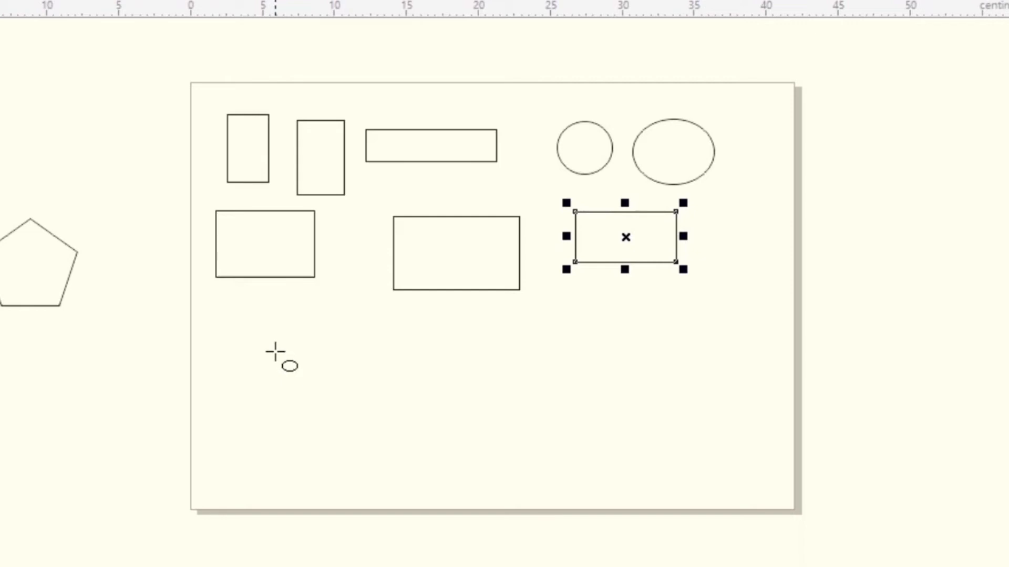
Draw a perfect circle about 8 cm across and a perfect square about 8.3 cm wide in the page's lower part.
{"action": "left_click_drag", "start_coordinate": [275, 352], "coordinate": [389, 420]}
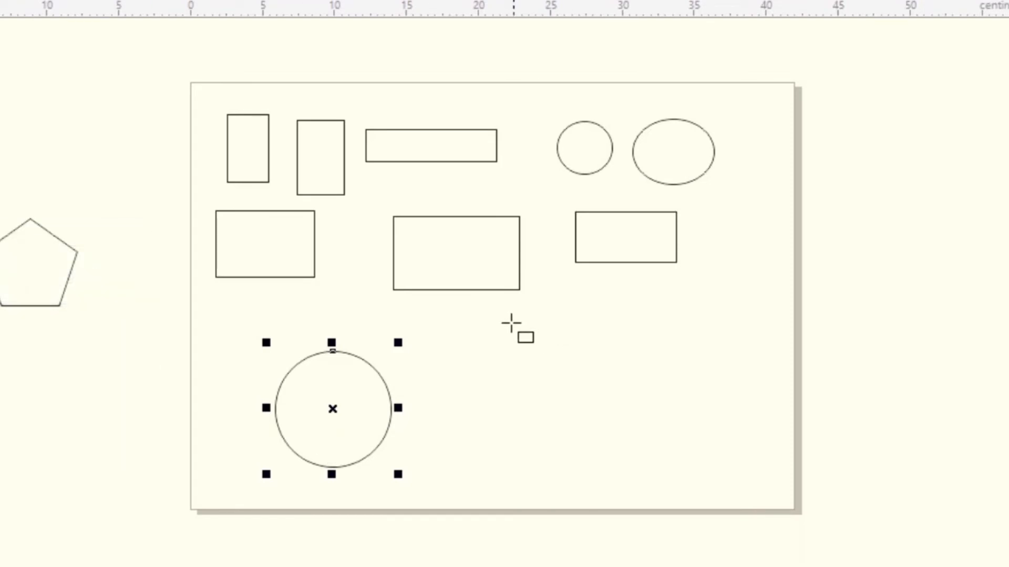
{"action": "left_click_drag", "start_coordinate": [503, 331], "coordinate": [679, 461]}
{"action": "mouse_move", "coordinate": [574, 366]}
{"action": "left_mouse_down"}
{"action": "mouse_move", "coordinate": [543, 360]}
{"action": "mouse_move", "coordinate": [613, 404]}
{"action": "mouse_move", "coordinate": [578, 387]}
{"action": "mouse_move", "coordinate": [607, 412]}
{"action": "mouse_move", "coordinate": [653, 426]}
{"action": "left_mouse_up"}
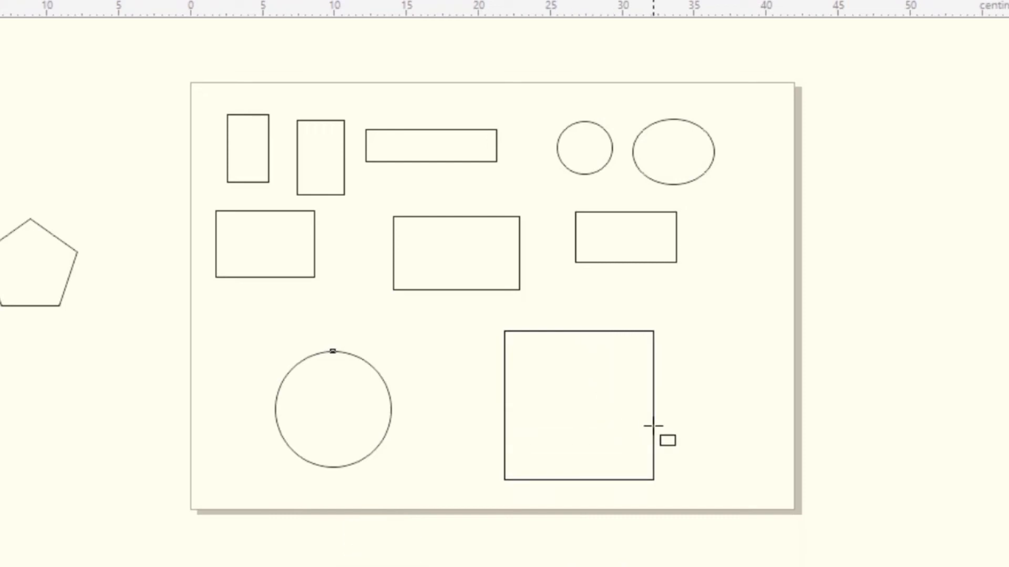
{"action": "mouse_move", "coordinate": [653, 426]}
{"action": "left_mouse_down"}
{"action": "mouse_move", "coordinate": [608, 400]}
{"action": "mouse_move", "coordinate": [623, 412]}
{"action": "left_mouse_up"}
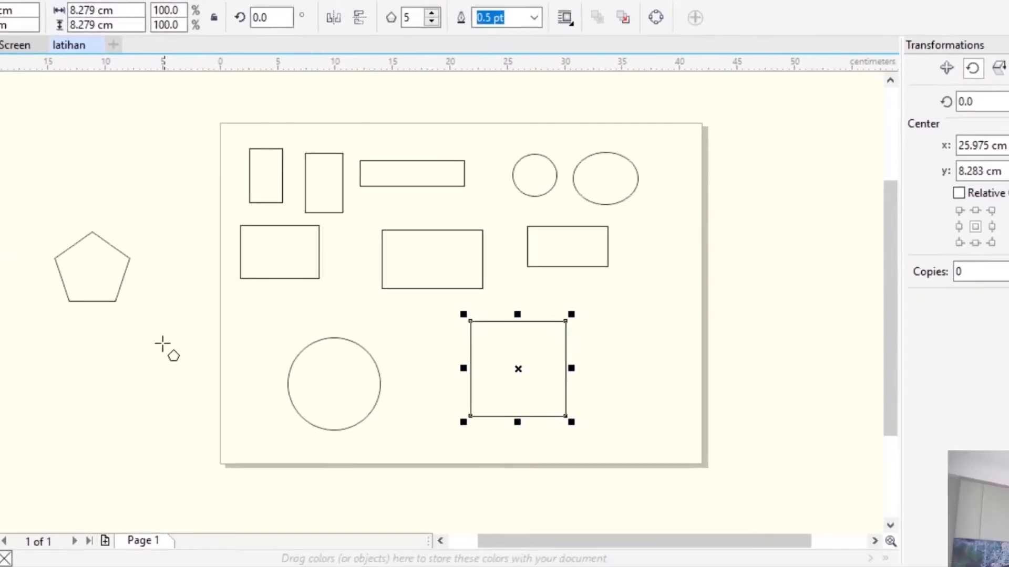
Draw a polygon about 8.6 cm wide across the page's left edge beside the large circle and set its sides to 6.
{"action": "left_click_drag", "start_coordinate": [118, 357], "coordinate": [243, 472]}
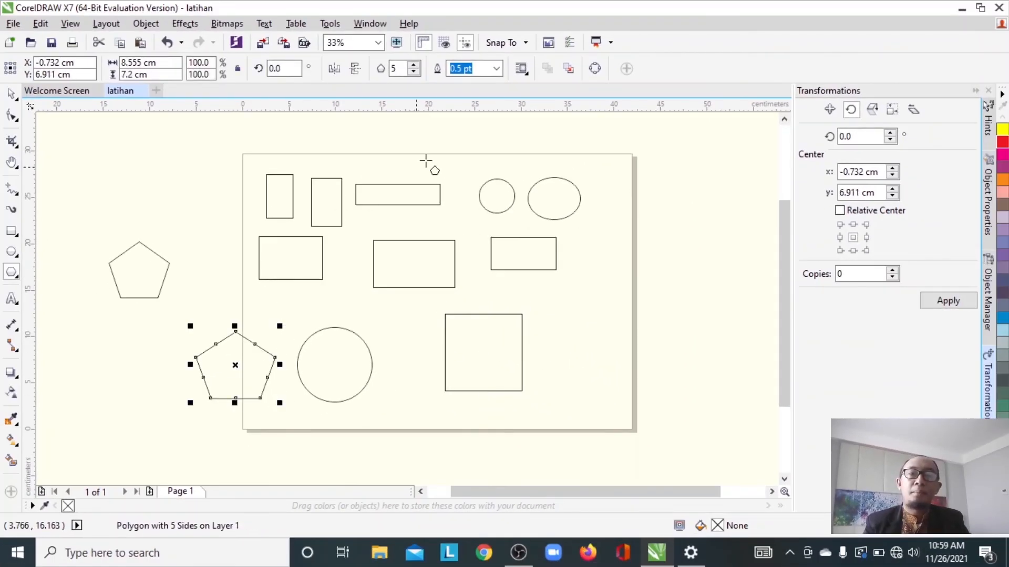
{"action": "left_click", "coordinate": [414, 72]}
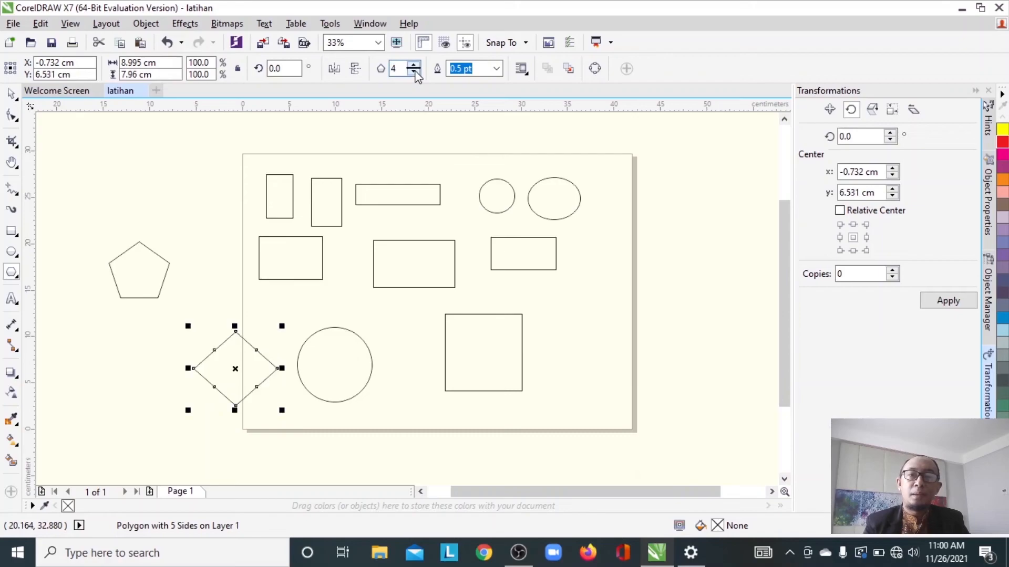
{"action": "left_click", "coordinate": [414, 66]}
{"action": "left_click", "coordinate": [414, 66]}
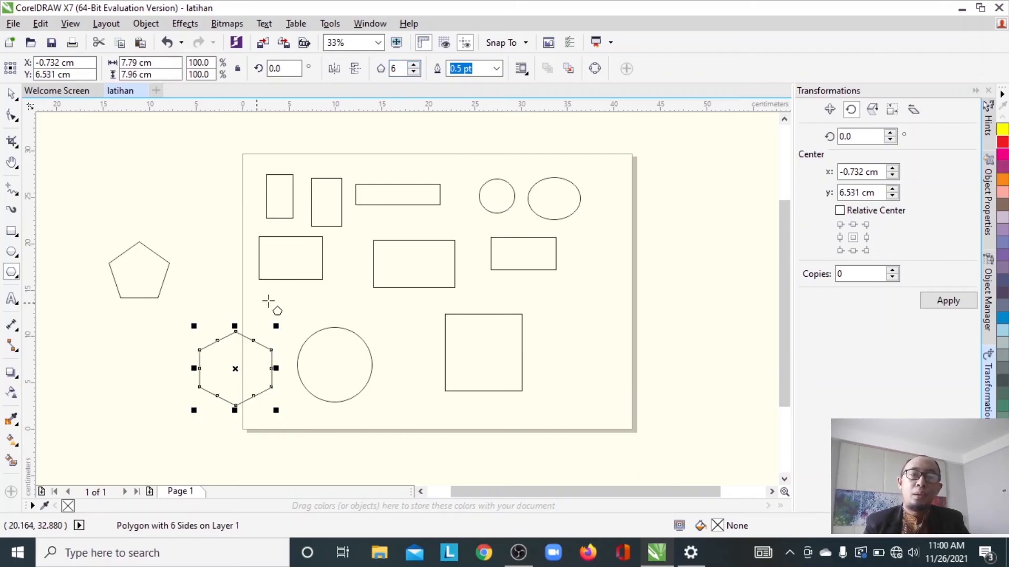